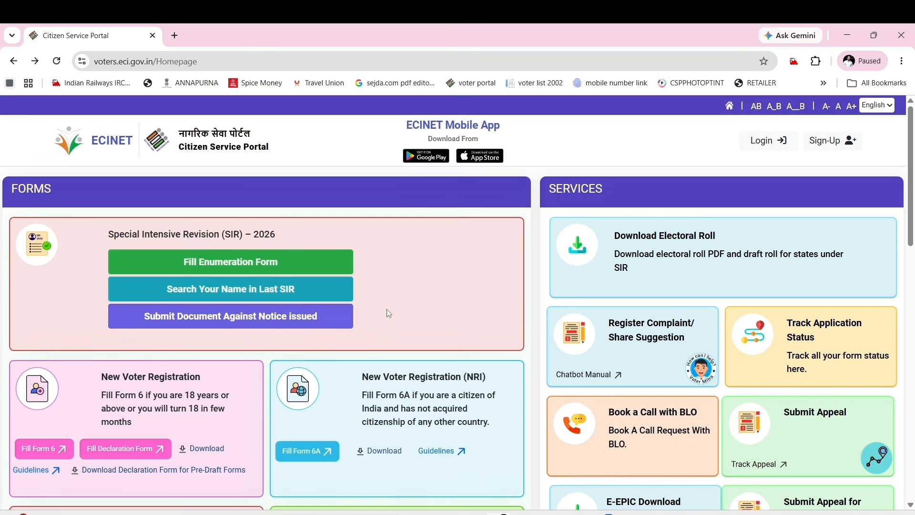
Step: Scroll the ECINET homepage and bring up the portal's login page
scroll(389, 313, "down", 1)
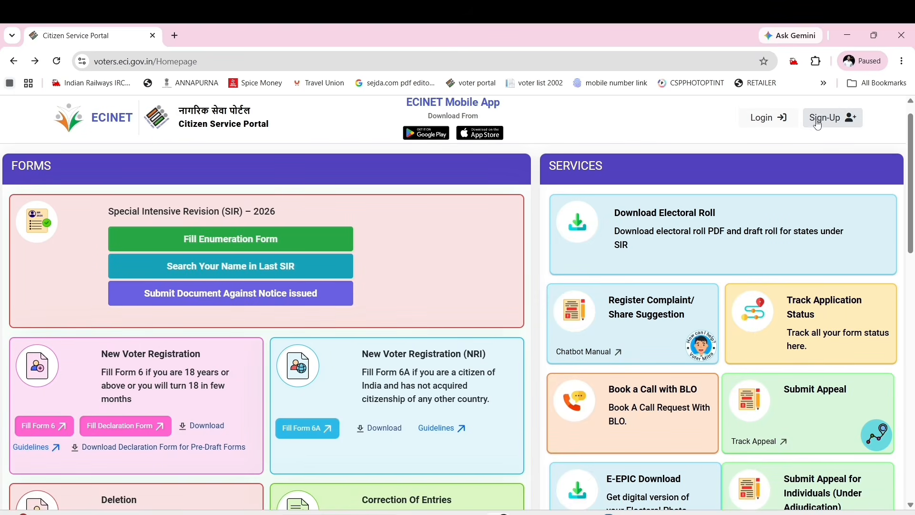
left_click(766, 123)
Step: Sign in with the registered mobile number, the captcha and the received login OTP
left_click(604, 279)
type("8")
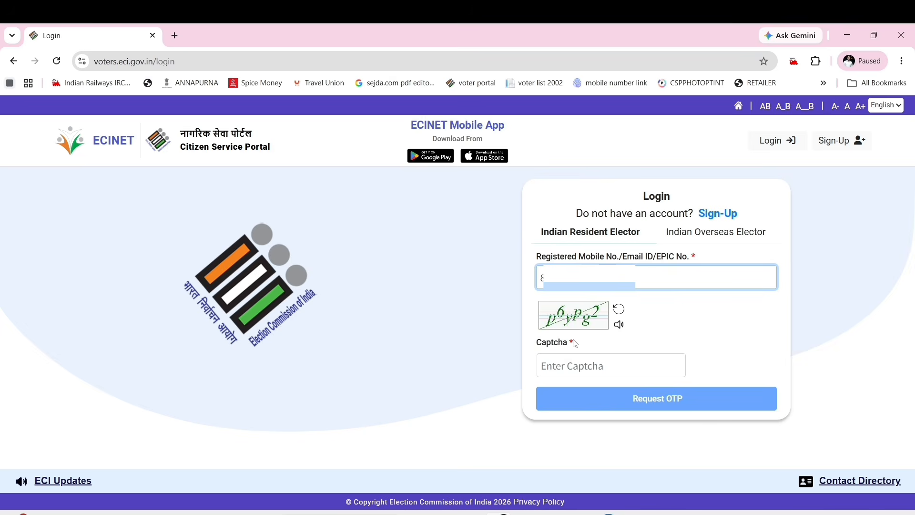
left_click(566, 365)
type("p")
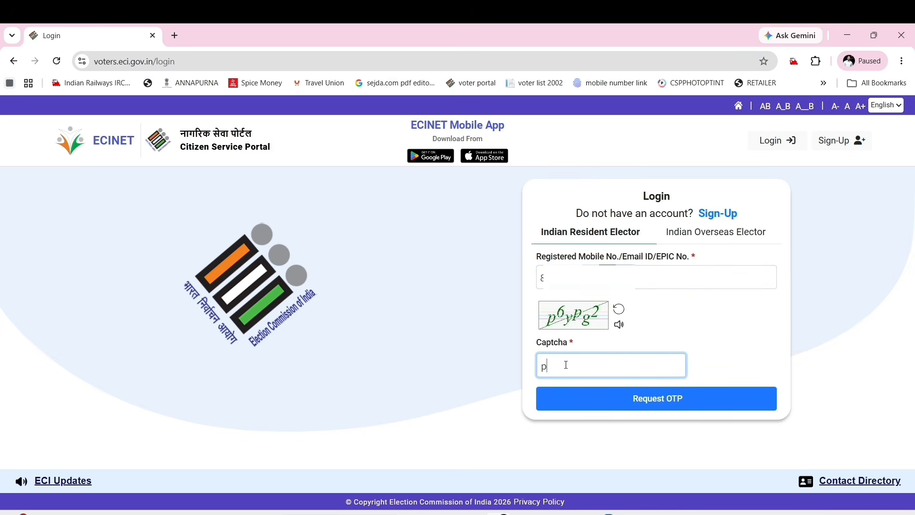
type("6ypg2")
left_click(643, 405)
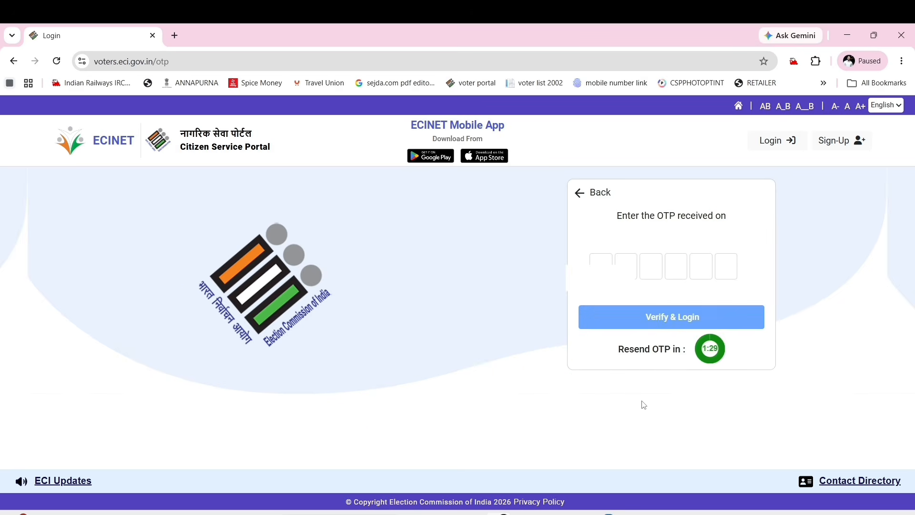
left_click(597, 269)
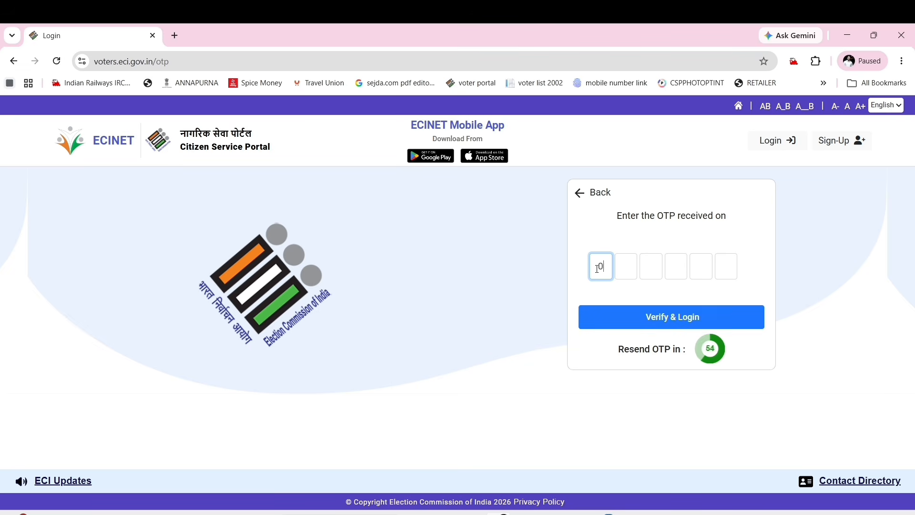
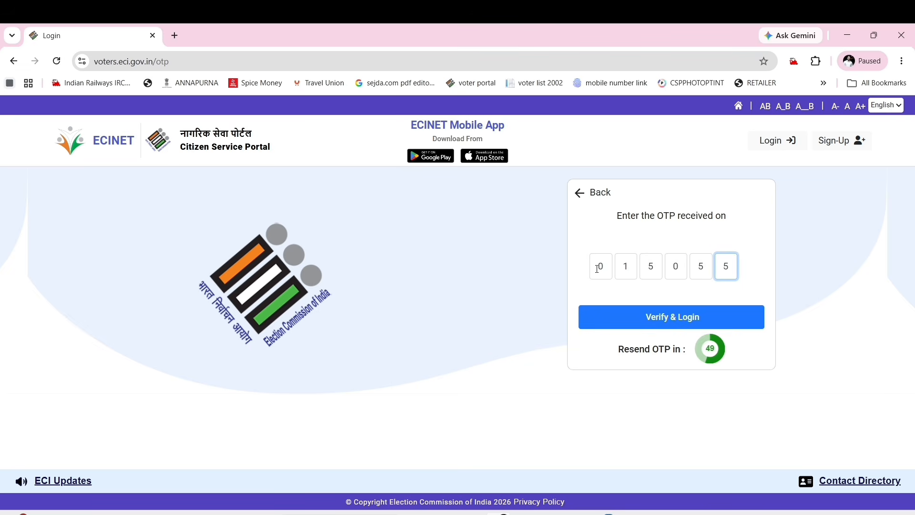
left_click(620, 319)
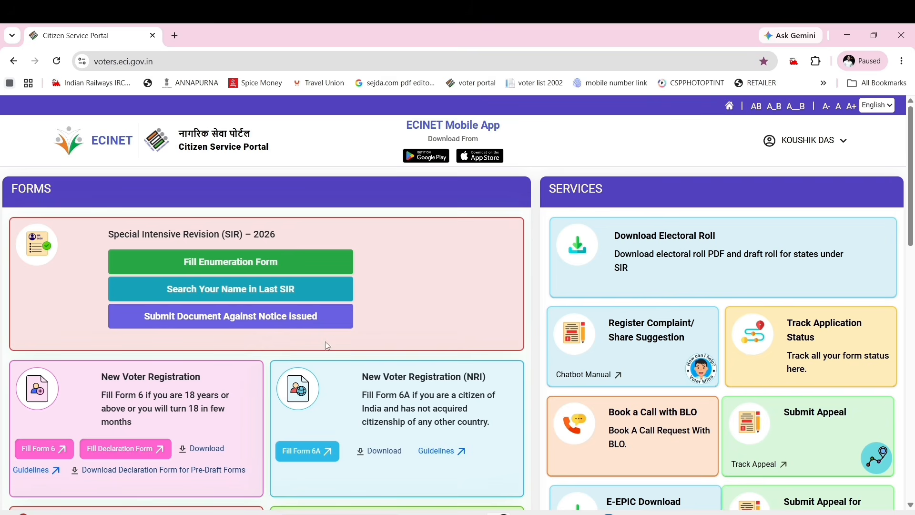
Step: Scroll down to the New Voter Registration card and open Fill Form 6
scroll(255, 338, "down", 2)
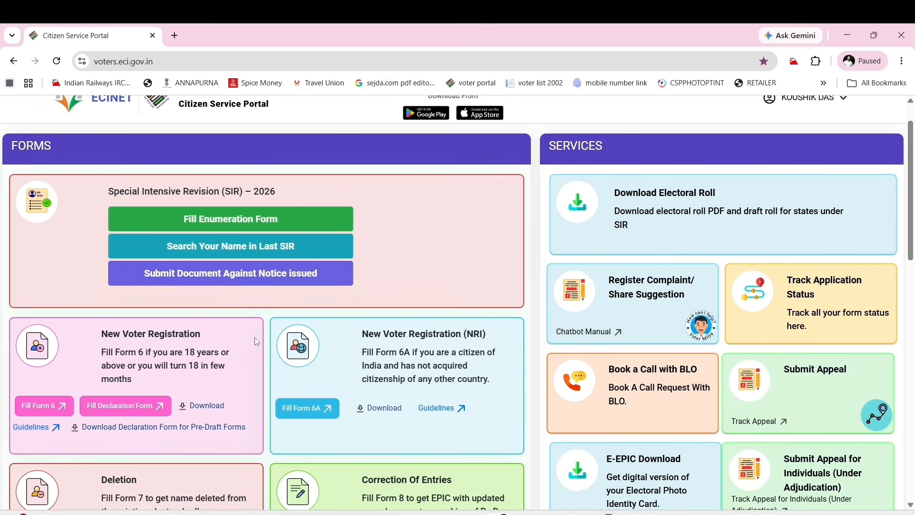
scroll(254, 337, "down", 1)
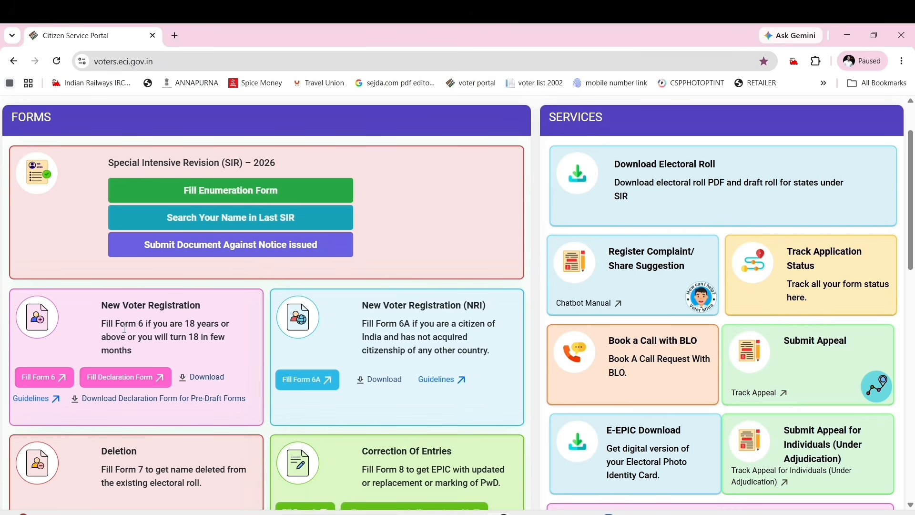
left_click(54, 380)
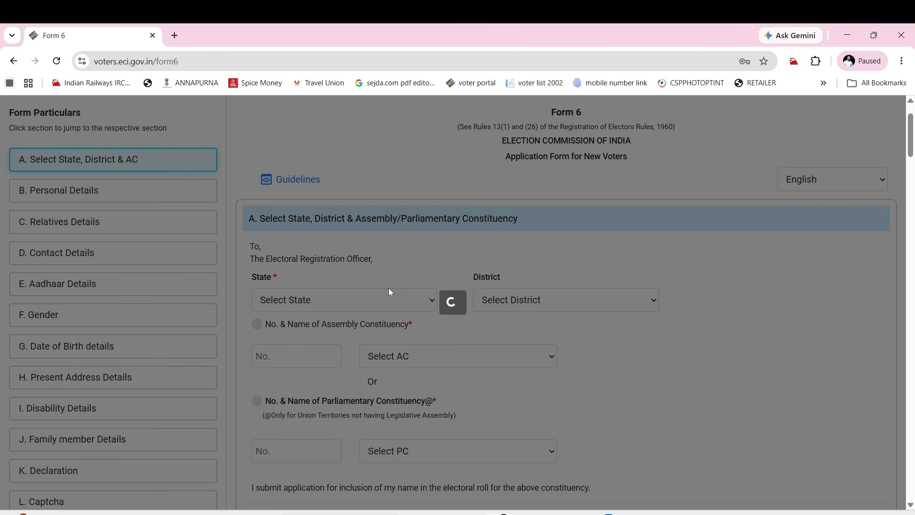
Step: Choose West Bengal, UTTAR DINAJPUR district and assembly constituency 30, then go to Personal Details
scroll(391, 292, "down", 1)
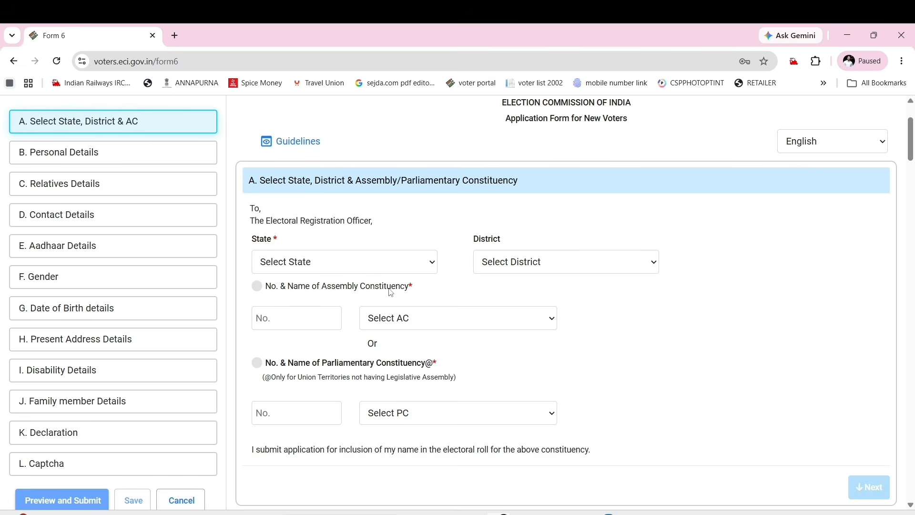
left_click(301, 265)
scroll(295, 334, "down", 5)
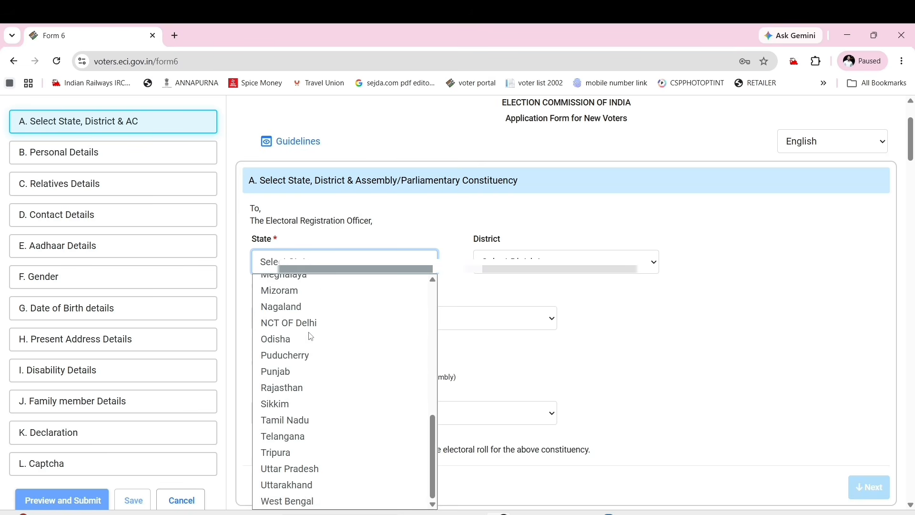
left_click(314, 507)
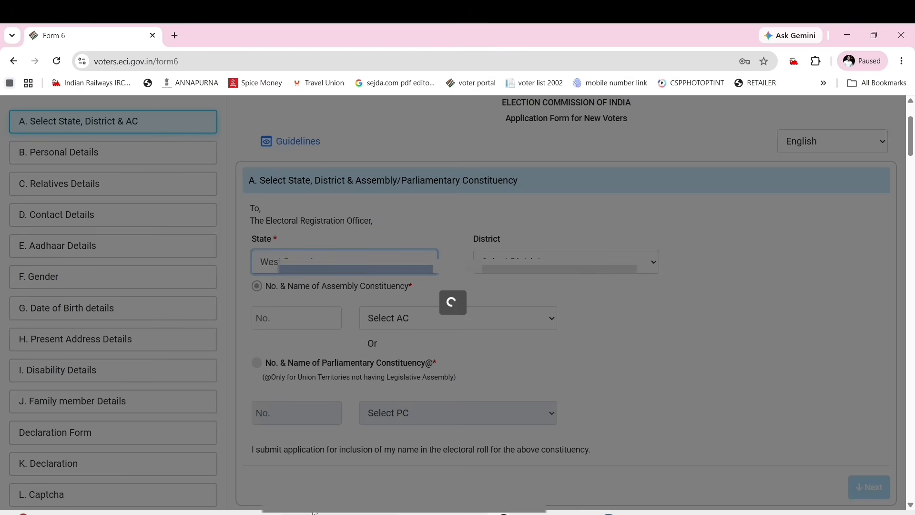
left_click(500, 265)
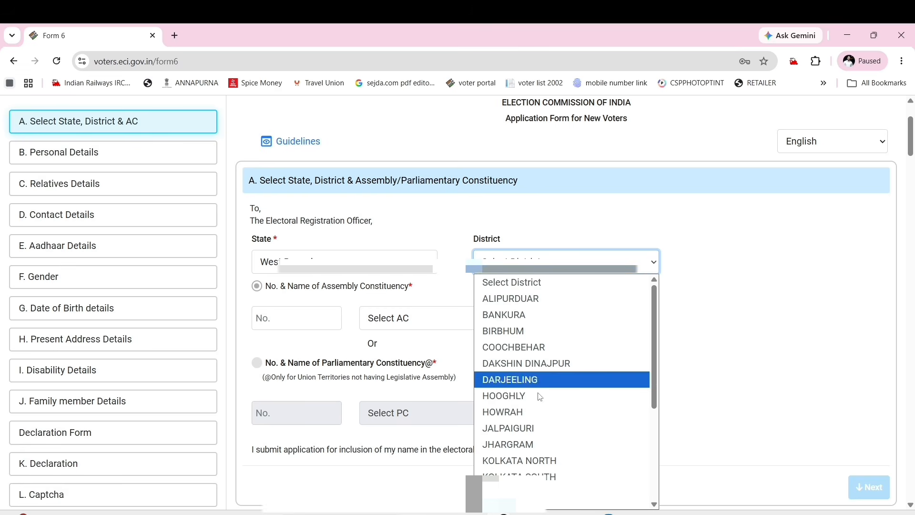
scroll(562, 406, "down", 4)
left_click(596, 501)
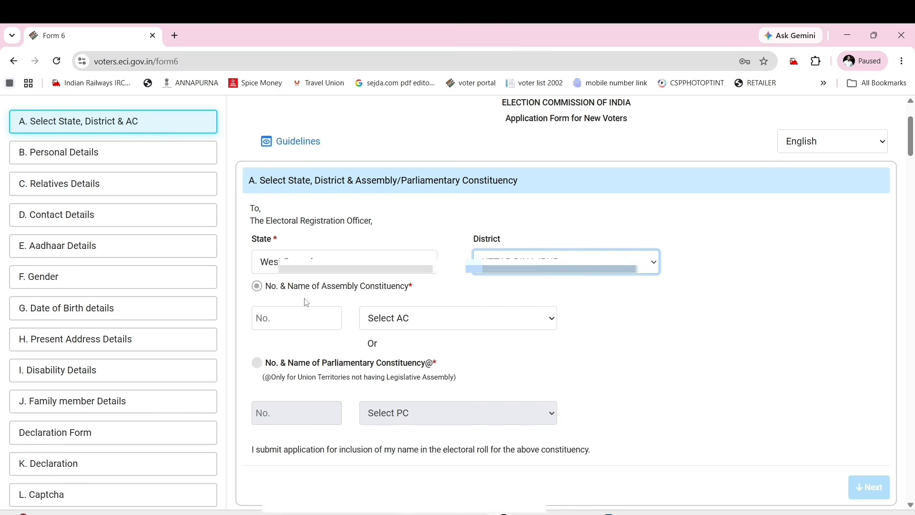
left_click(403, 318)
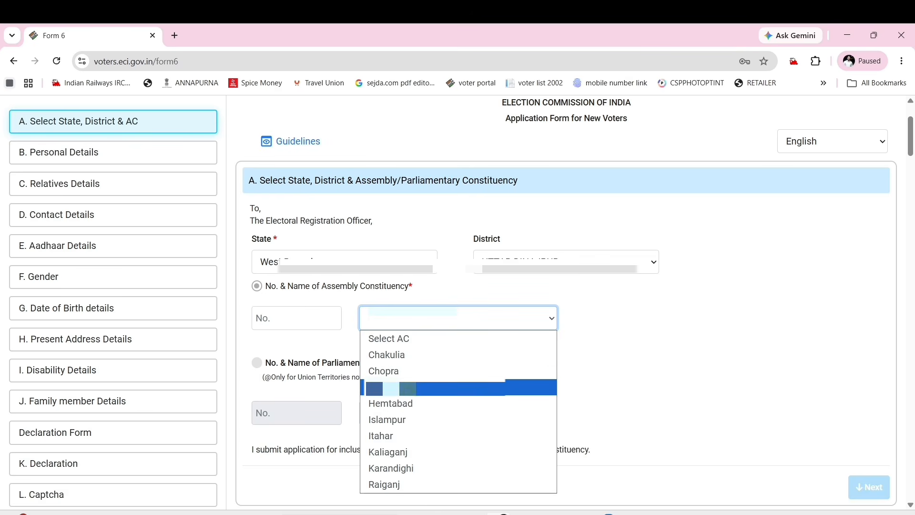
left_click(409, 395)
scroll(410, 395, "down", 2)
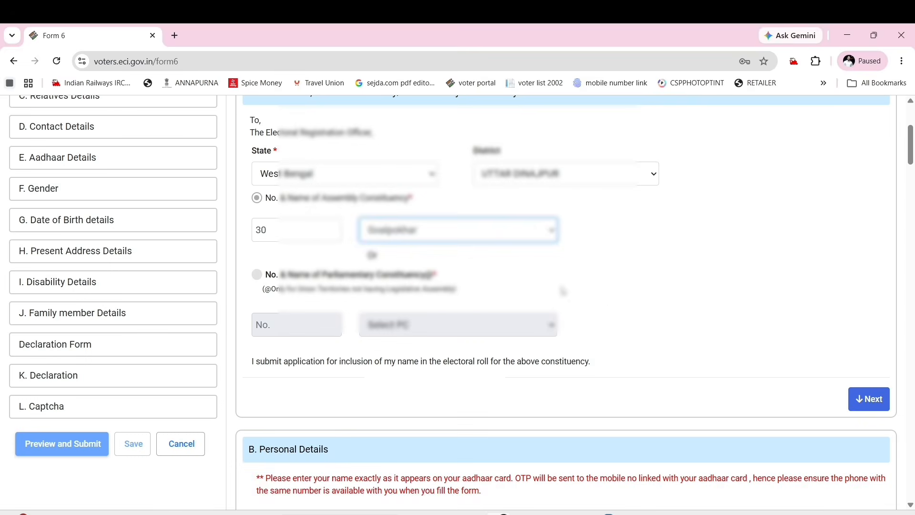
left_click(881, 400)
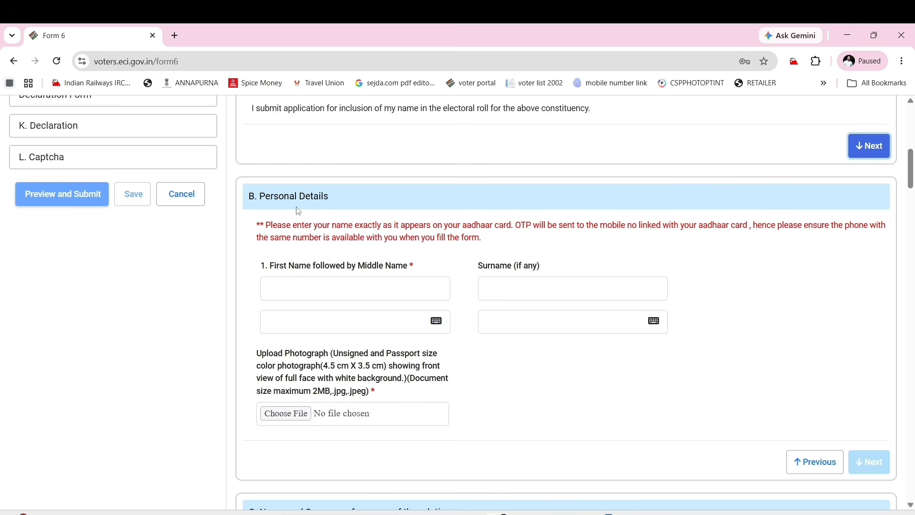
Step: Enter the applicant's first name and surname, correcting the Bengali-script first name
left_click(299, 284)
key("Tab")
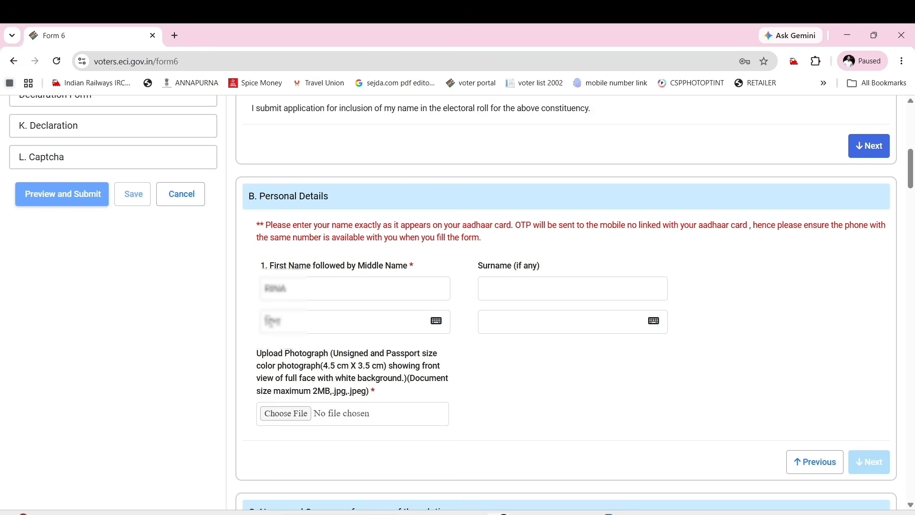
left_click(272, 322)
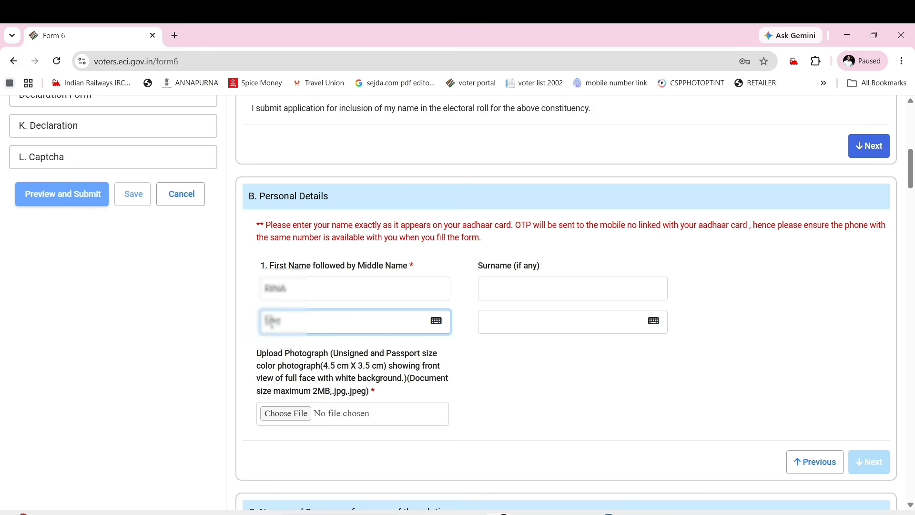
left_click(438, 328)
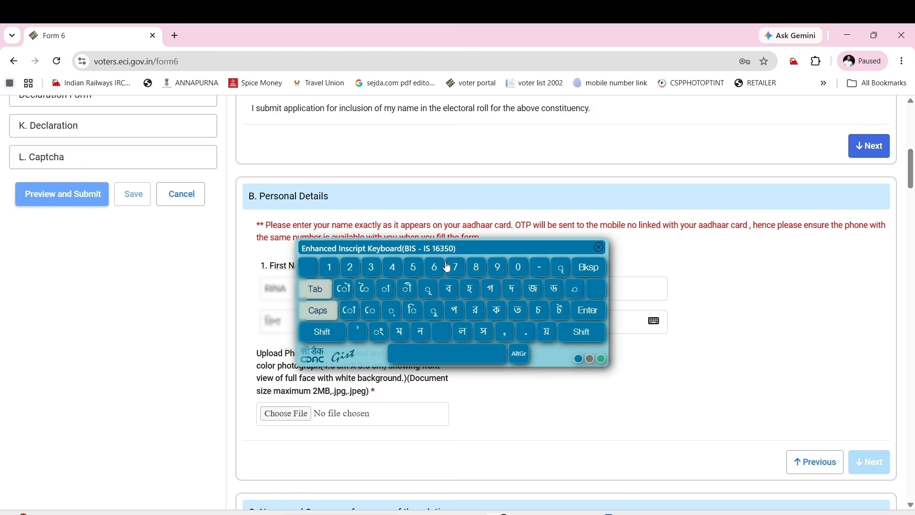
left_click(273, 322)
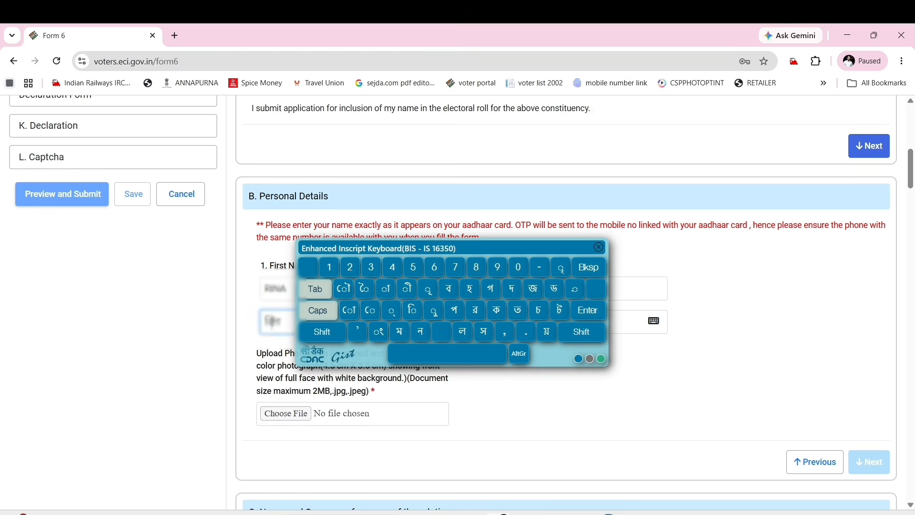
key("BackSpace")
type("ীনা")
left_click(523, 288)
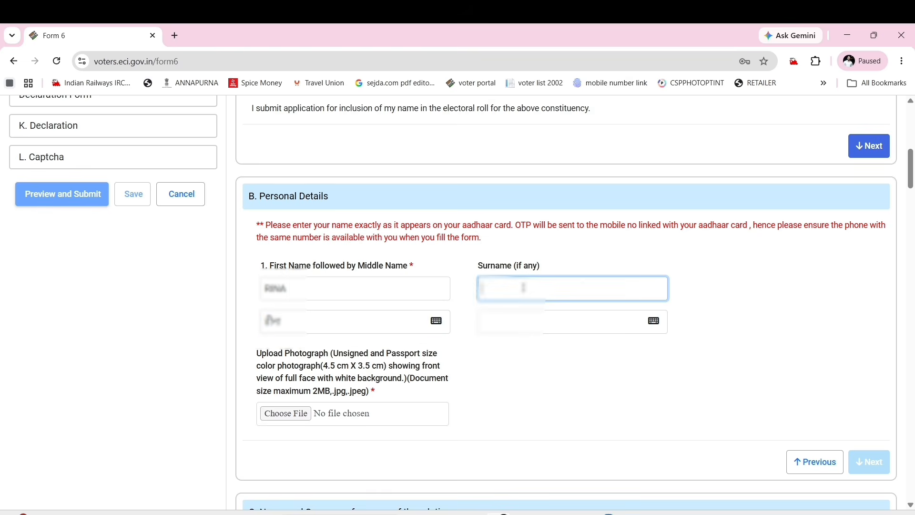
key("Tab")
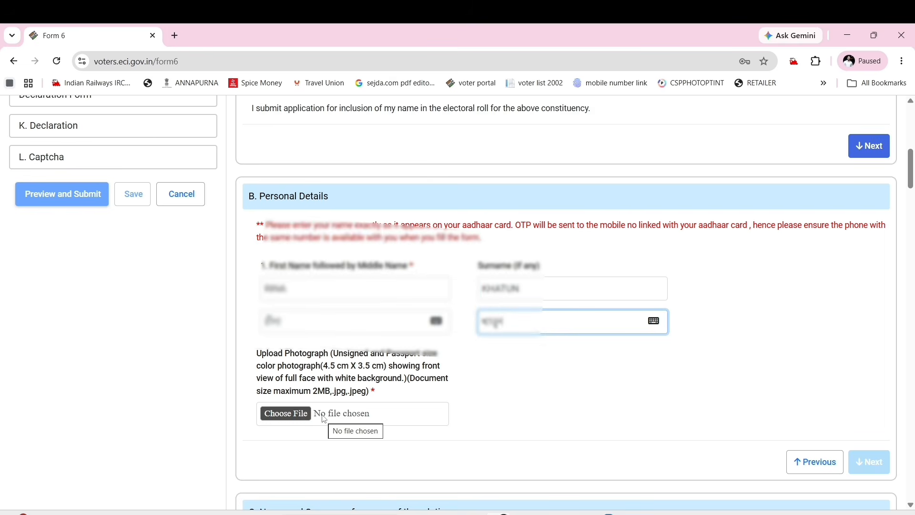
Step: Upload PHOTO.jpg as the applicant's photograph, then choose Husband as the relative type
scroll(324, 418, "down", 1)
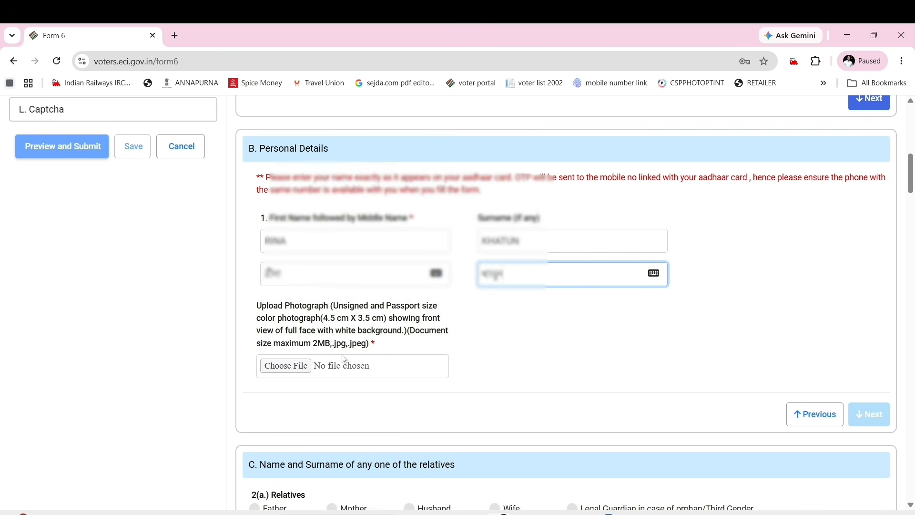
left_click(286, 366)
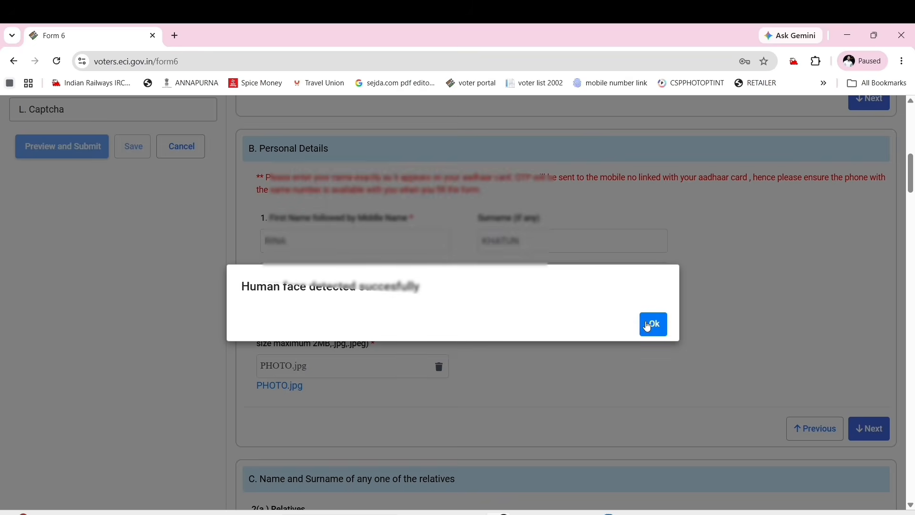
left_click(647, 327)
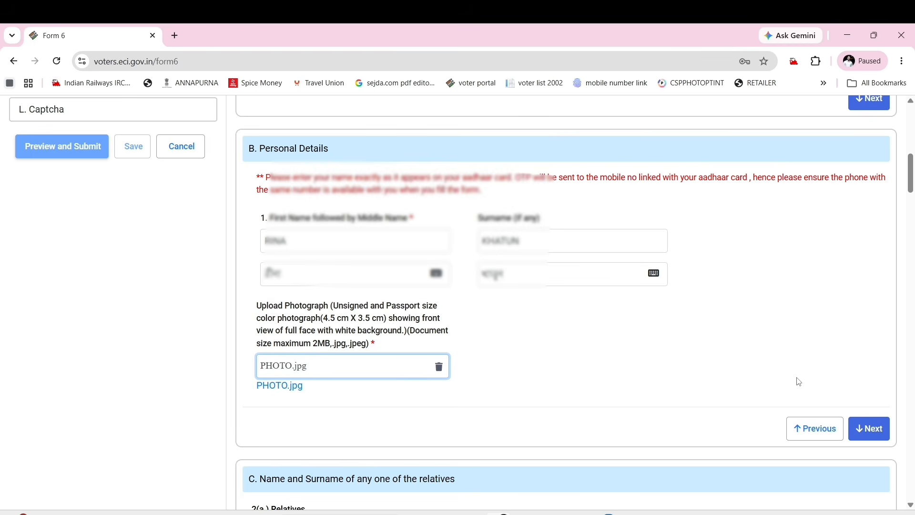
left_click(874, 427)
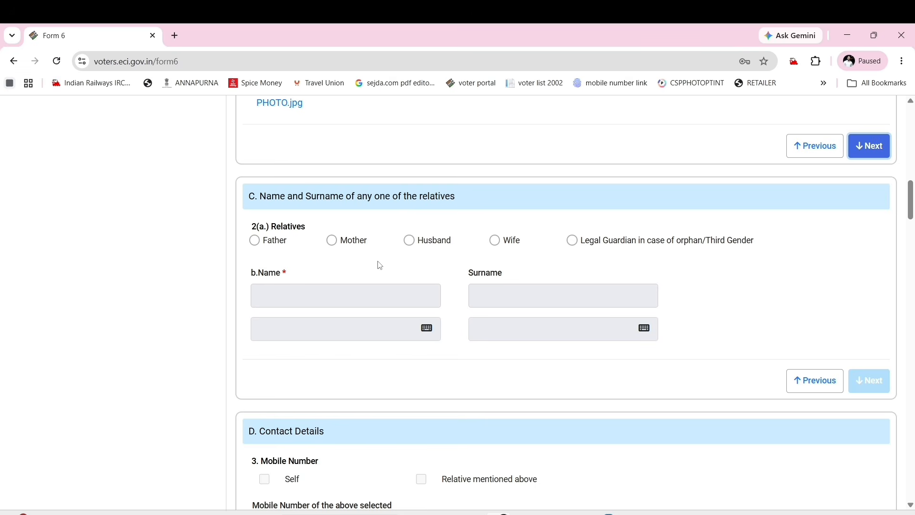
left_click(410, 241)
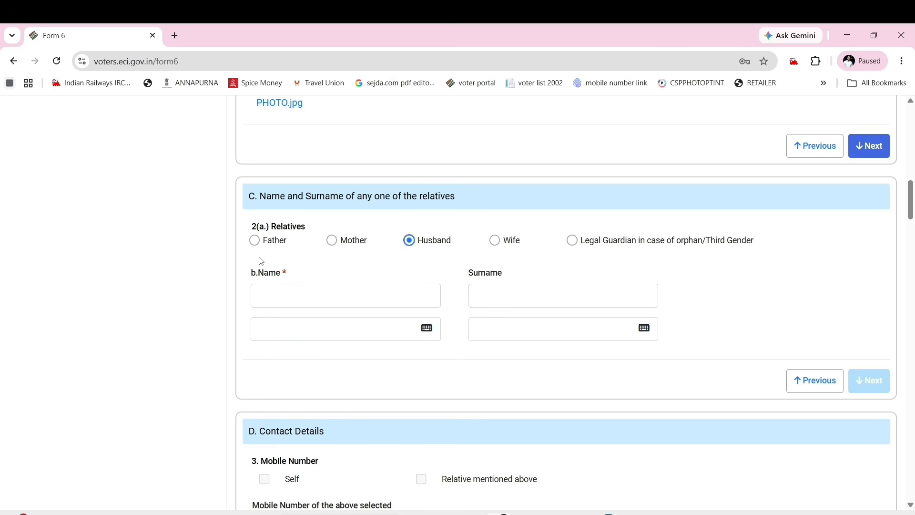
Step: Enter the husband's first name and surname with Bengali versions, then go to Contact Details
left_click(282, 287)
key("Tab")
key("Tab")
scroll(757, 315, "down", 2)
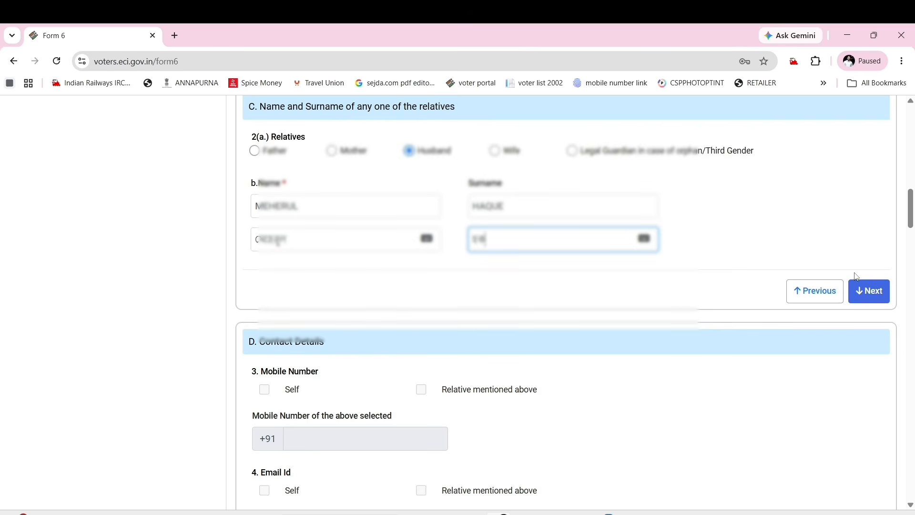
left_click(863, 293)
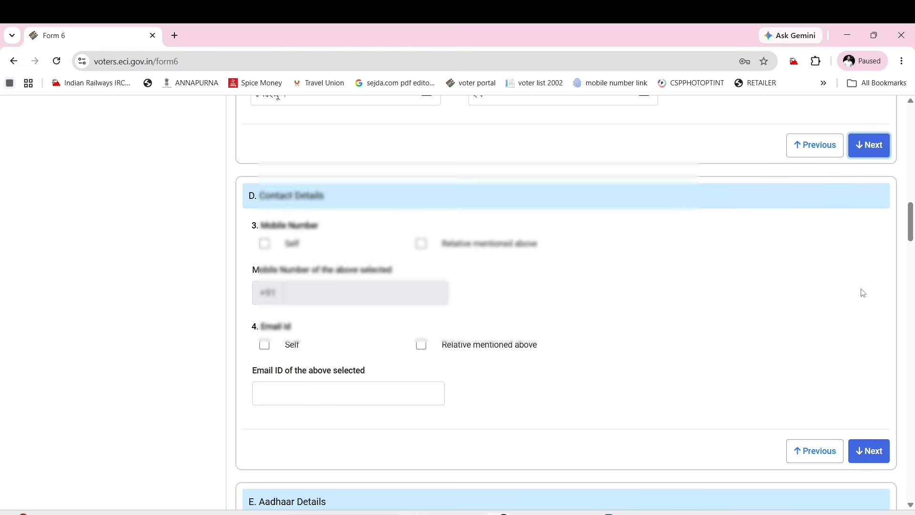
Step: Mark the mobile number as the applicant's own and enter it
left_click(266, 244)
left_click(305, 290)
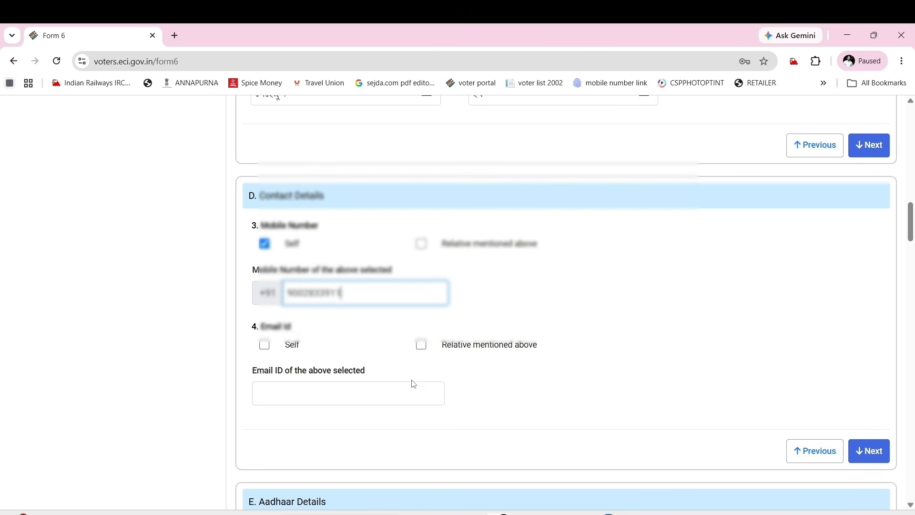
left_click(869, 452)
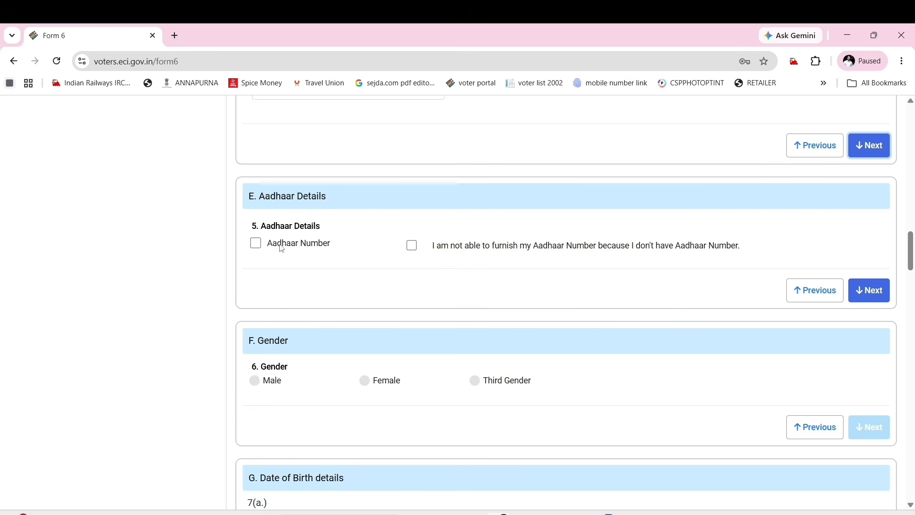
Step: Enter the applicant's Aadhaar number and set the gender to Female
left_click(256, 244)
left_click(296, 295)
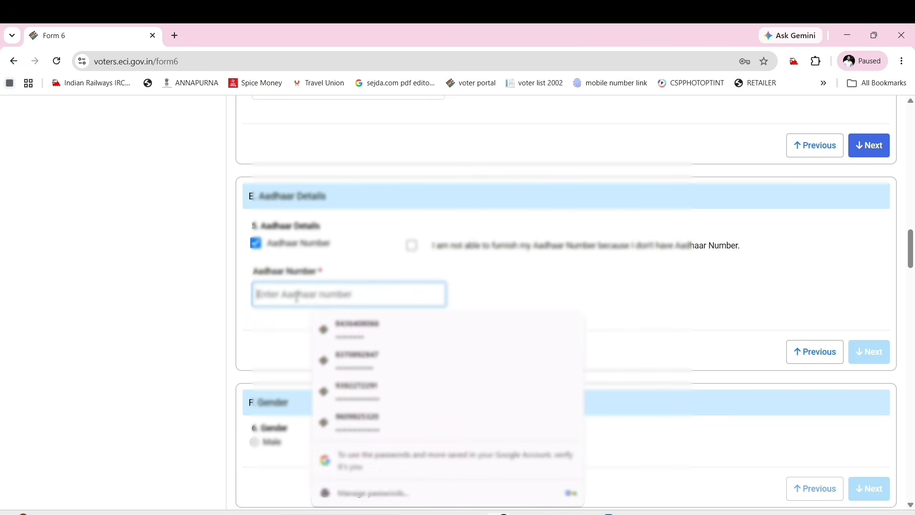
type("••••••••••••")
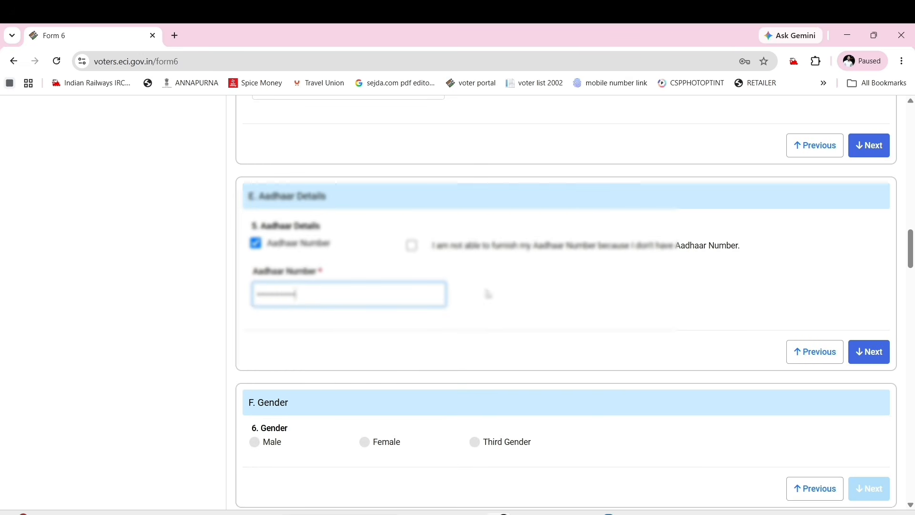
left_click(868, 352)
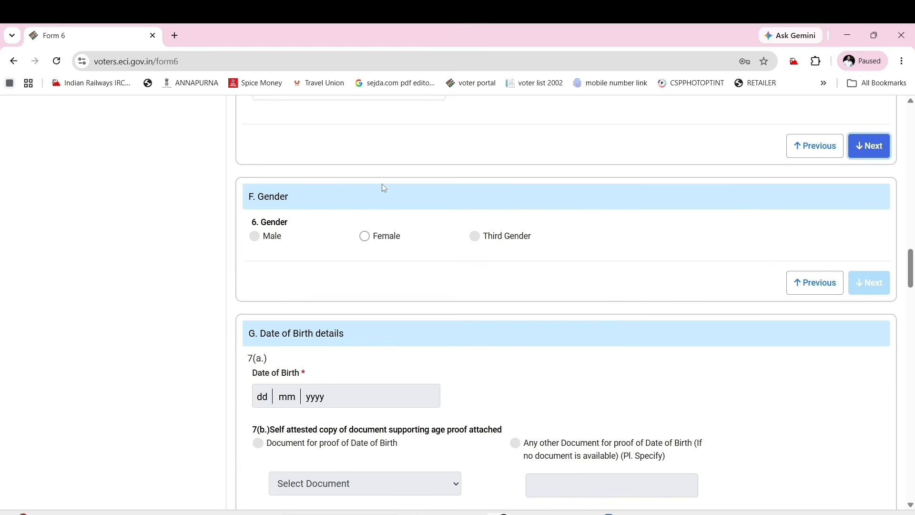
left_click(365, 236)
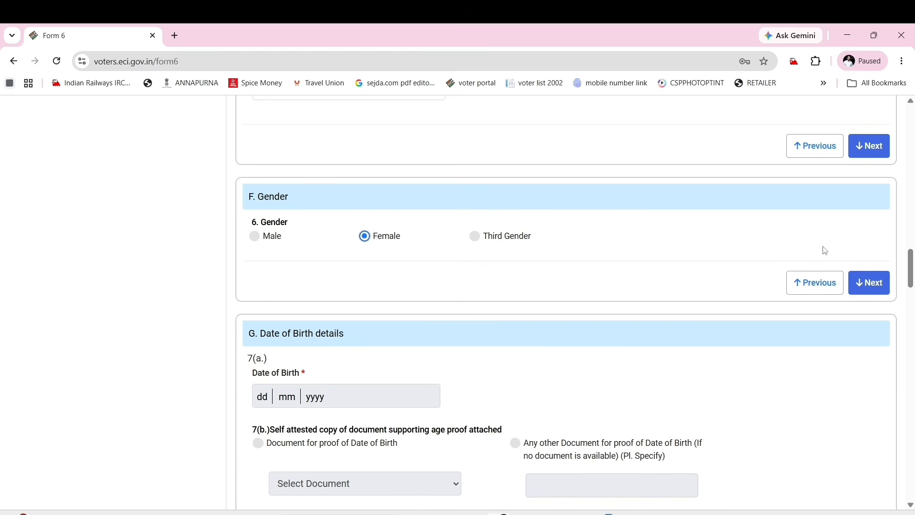
left_click(878, 290)
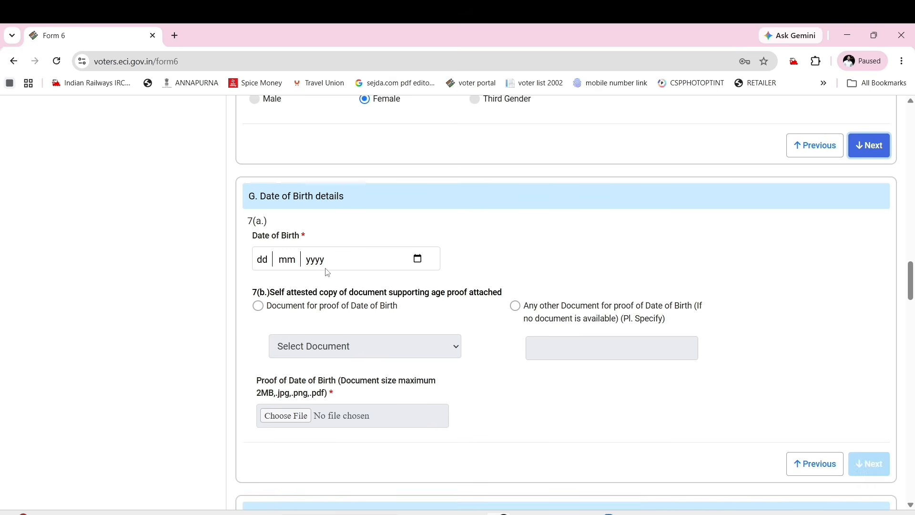
Step: Enter the date of birth and attach birthcert.pdf as Birth Certificate proof of age
left_click(261, 265)
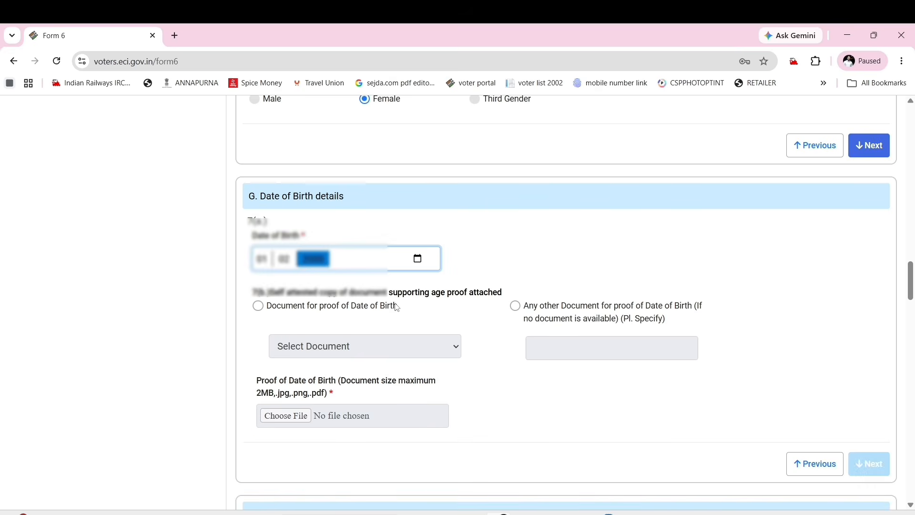
scroll(395, 307, "down", 1)
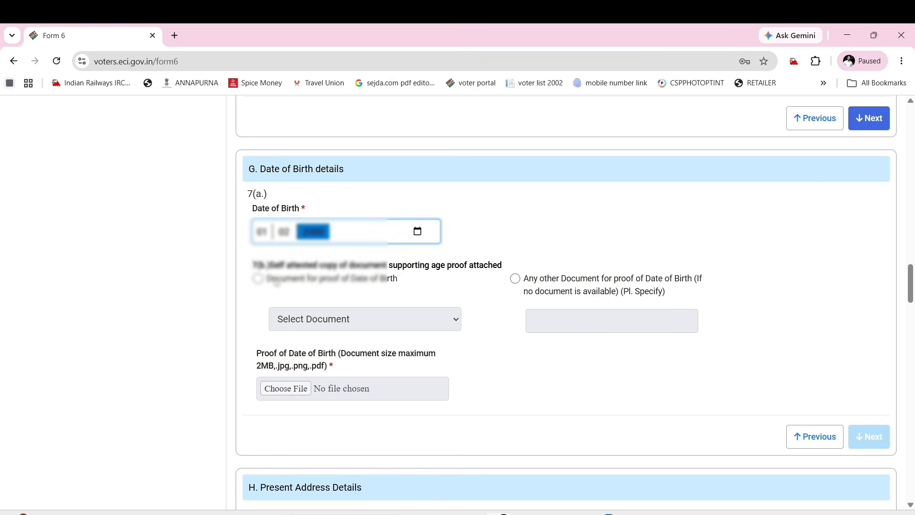
left_click(258, 279)
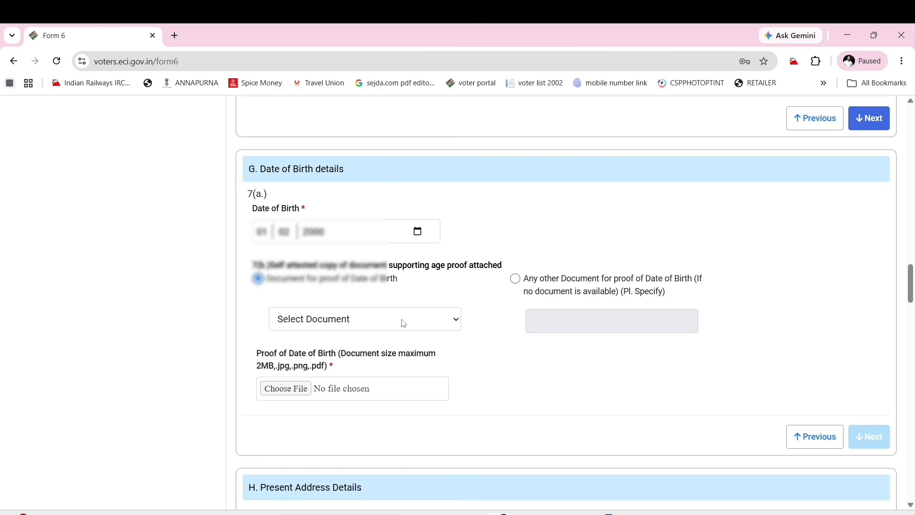
left_click(403, 323)
left_click(381, 354)
left_click(298, 389)
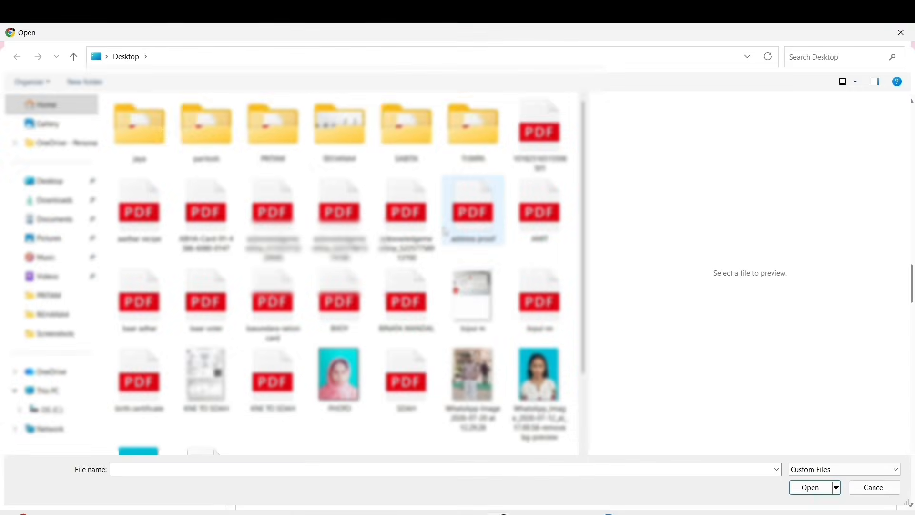
double_click(139, 377)
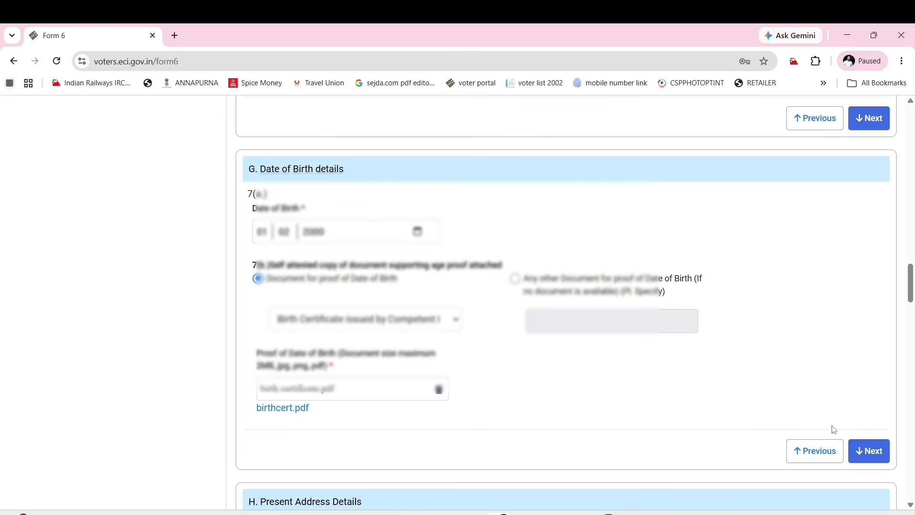
left_click(870, 451)
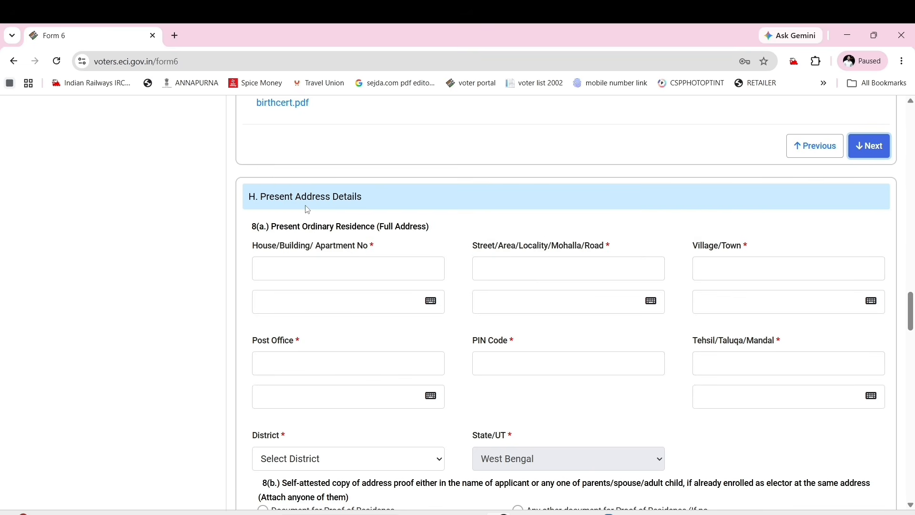
Step: Enter the house address and fix its Bengali transliteration using the on-screen keyboard
left_click(295, 265)
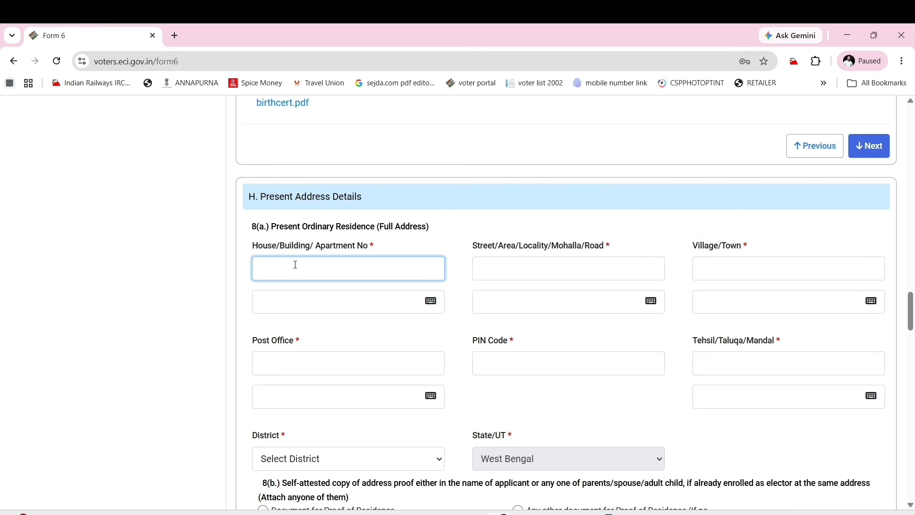
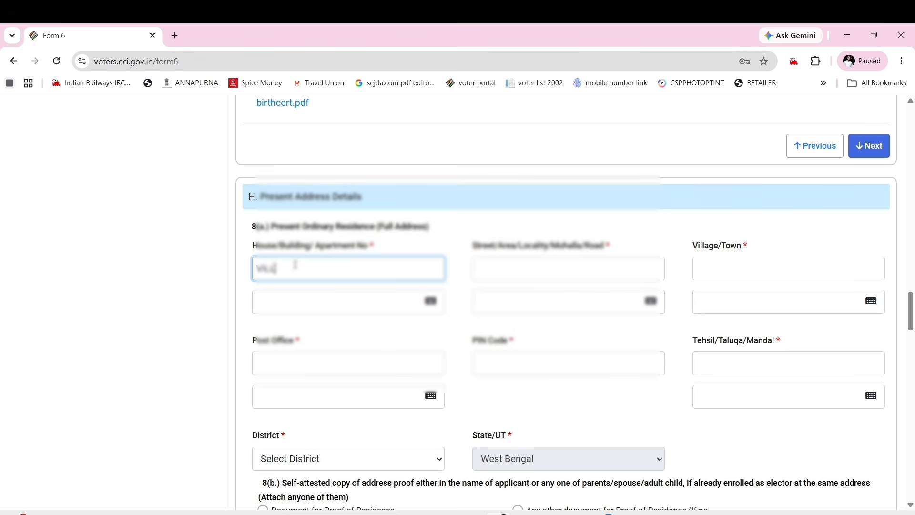
key("Tab")
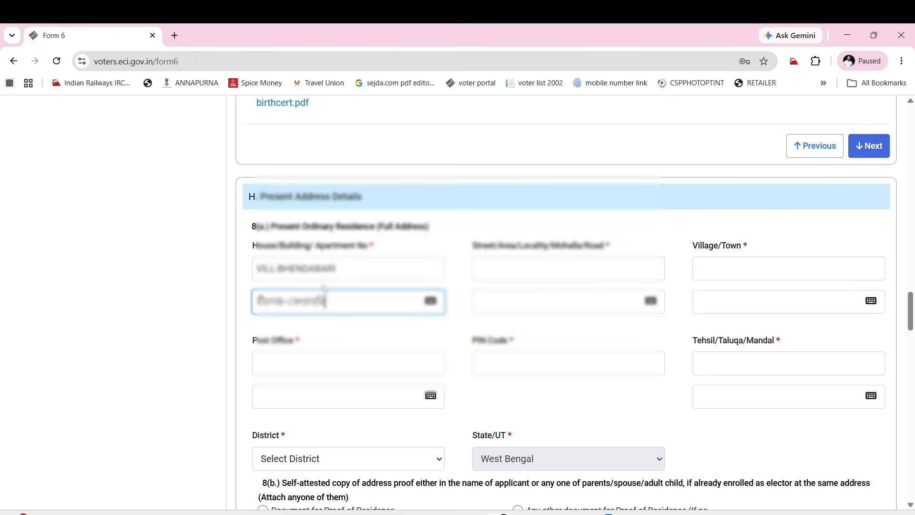
left_click(283, 301)
key("BackSpace")
key("BackSpace")
key("BackSpace")
key("BackSpace")
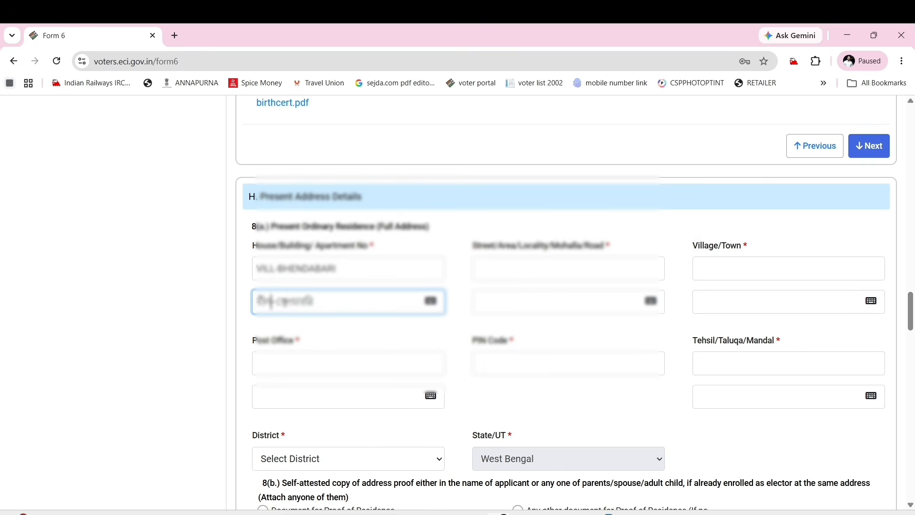
key("BackSpace")
left_click(431, 301)
left_click_drag(471, 268, 556, 372)
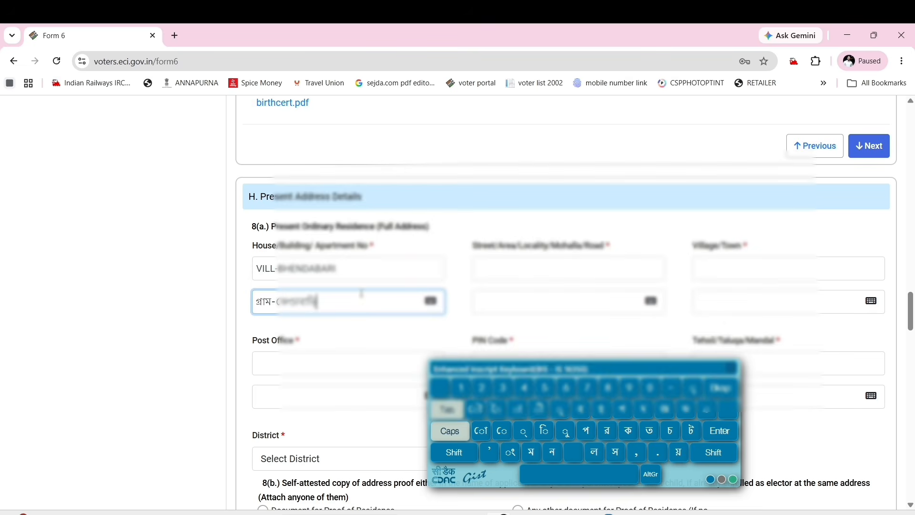
Step: Fill in the street, village, post office and PIN code fields of the present address
left_click(507, 267)
type("PO-BHENDABARI")
left_click(762, 269)
type("BHENDABARI")
left_click(348, 364)
type("BHENDABARI")
left_click(567, 364)
type("733210")
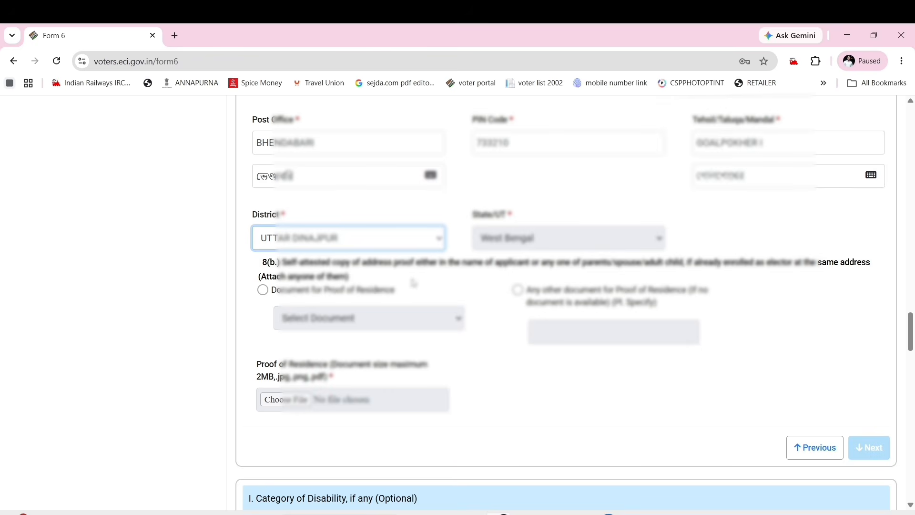
Step: Pick 'Any other document' as residence proof, named MARRIAGE CERTIFICATE, and start uploading addresspr.pdf
left_click(524, 291)
left_click(518, 290)
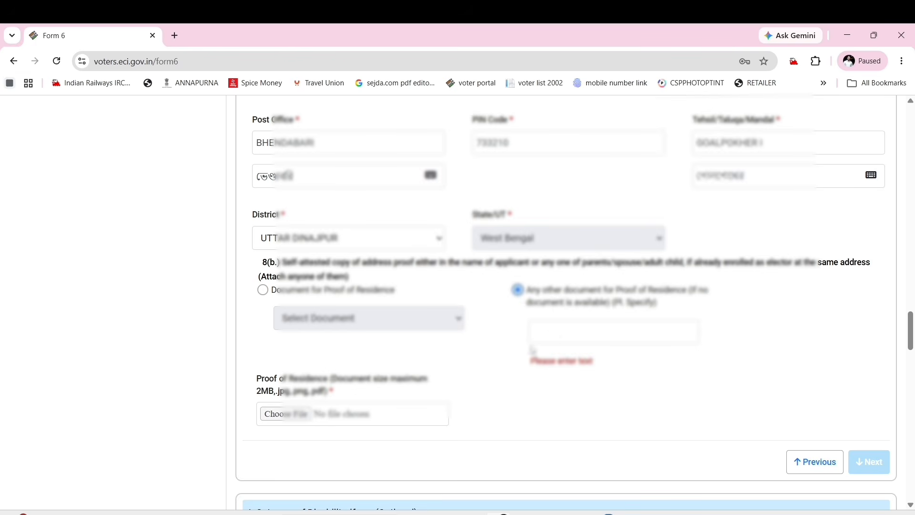
left_click(547, 333)
type("M")
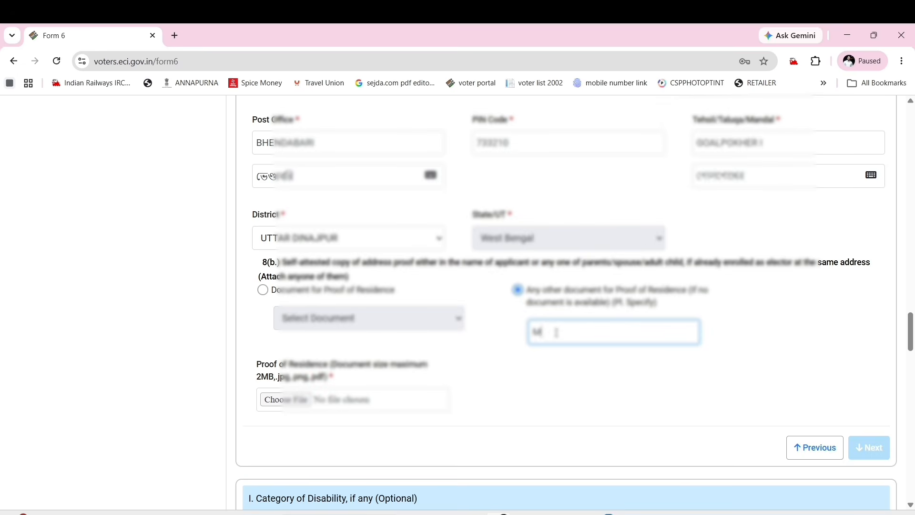
type("ARRIAGE CERTIFICATE")
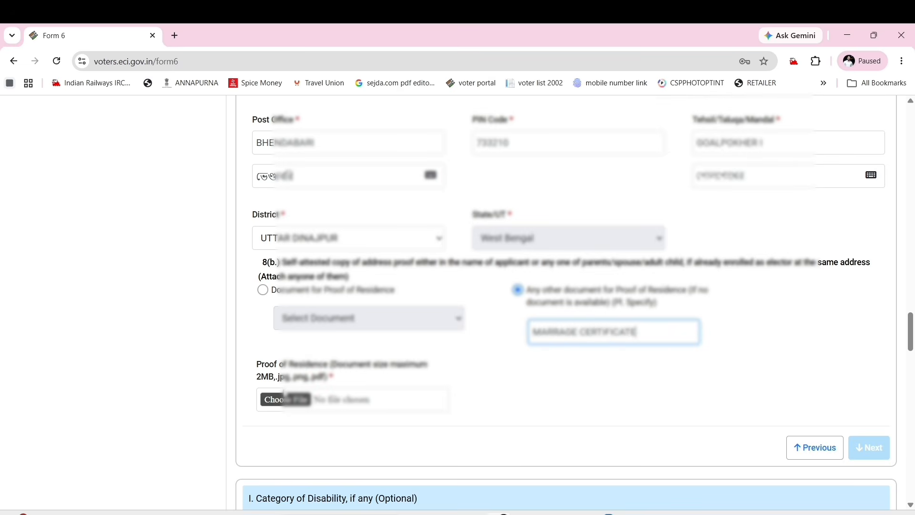
left_click(284, 398)
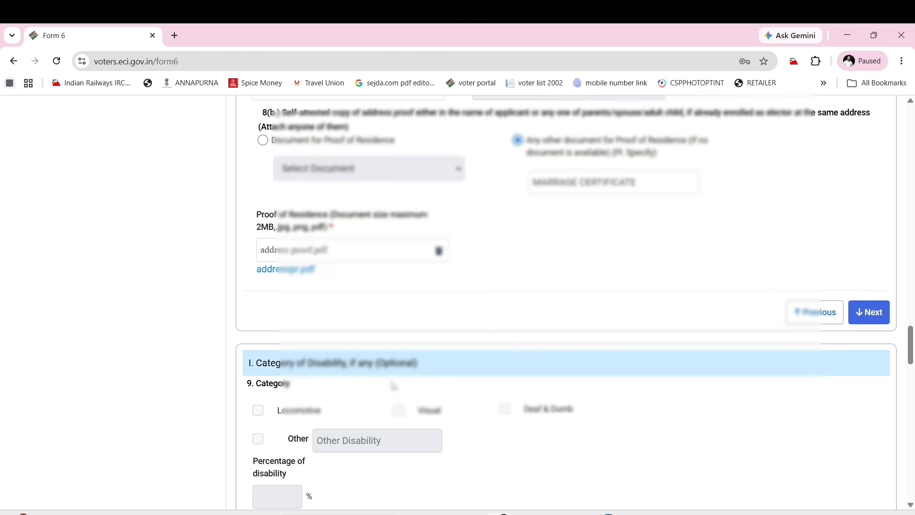
Step: Move on to the disability section and skip it as optional
scroll(394, 387, "down", 1)
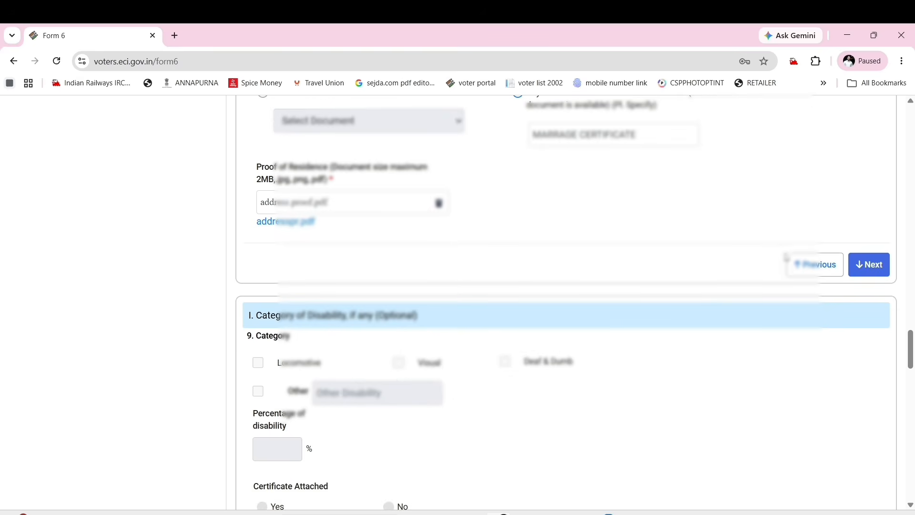
left_click(864, 264)
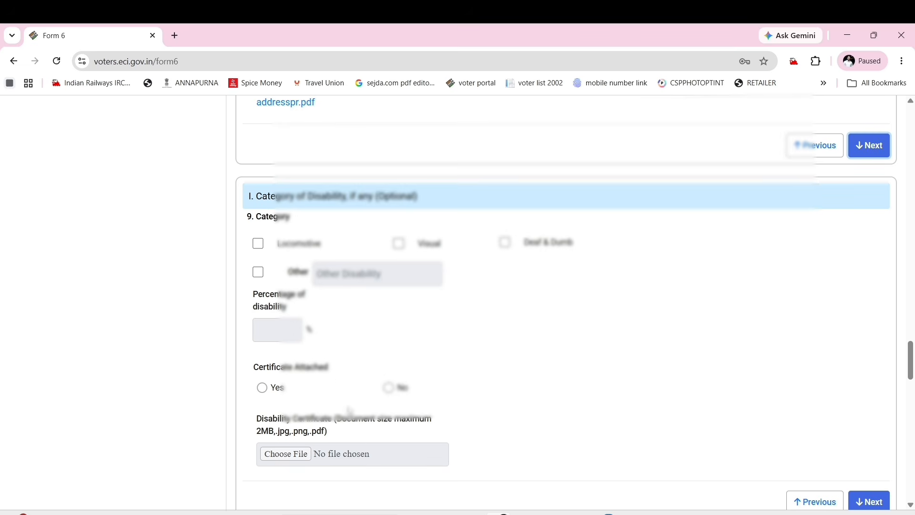
scroll(419, 332, "down", 2)
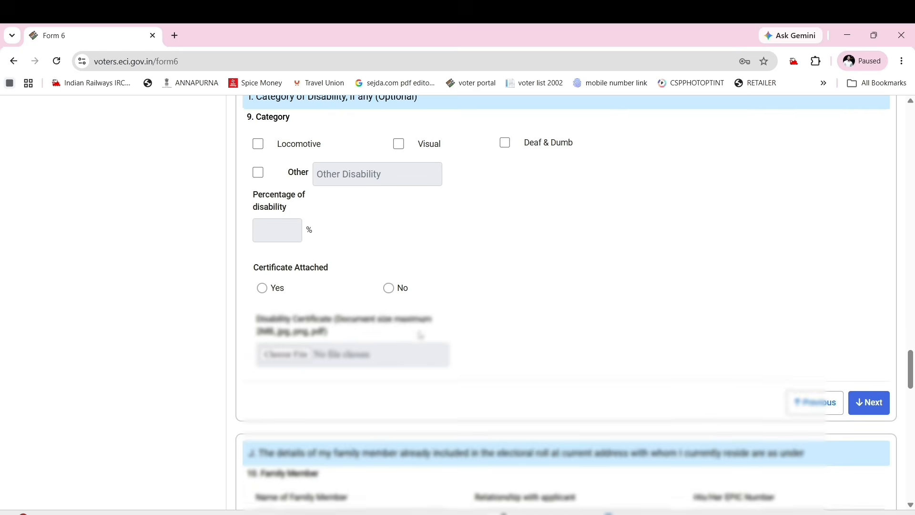
left_click(861, 403)
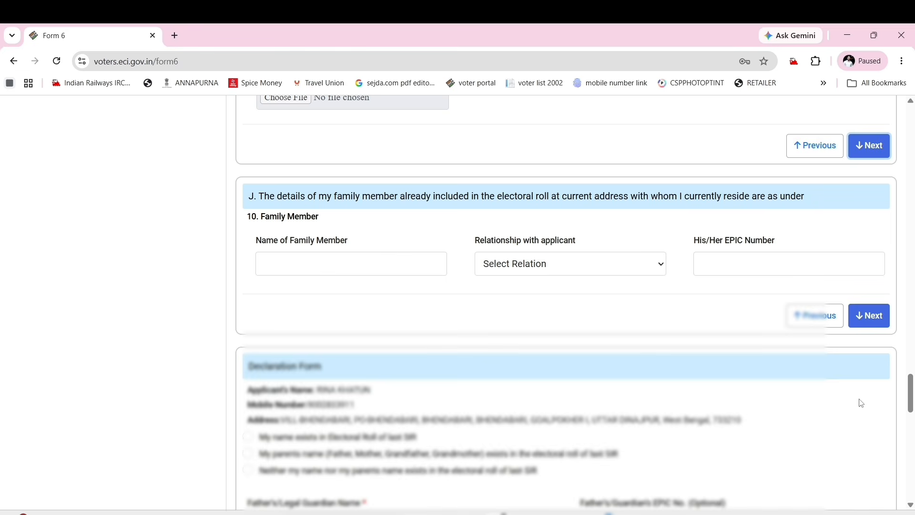
Step: Enter the husband's name, relationship Husband, and his EPIC number as the family member, then continue
left_click(298, 265)
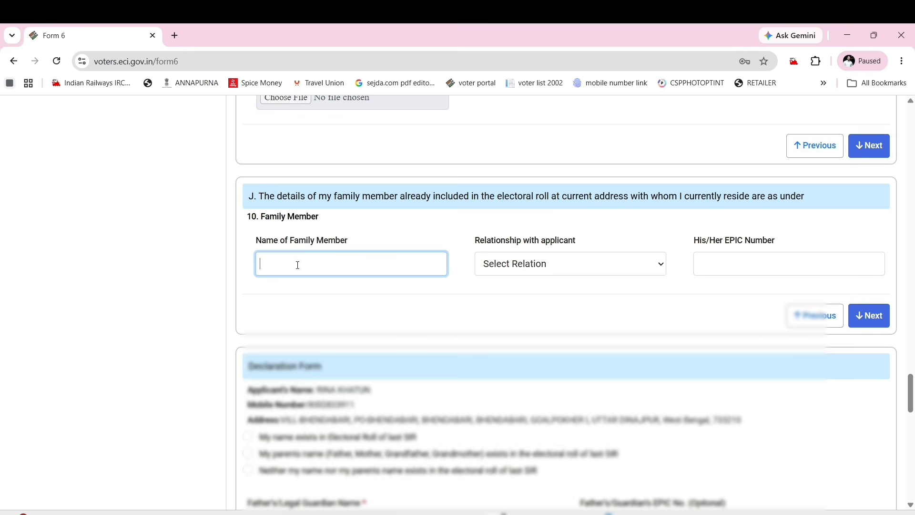
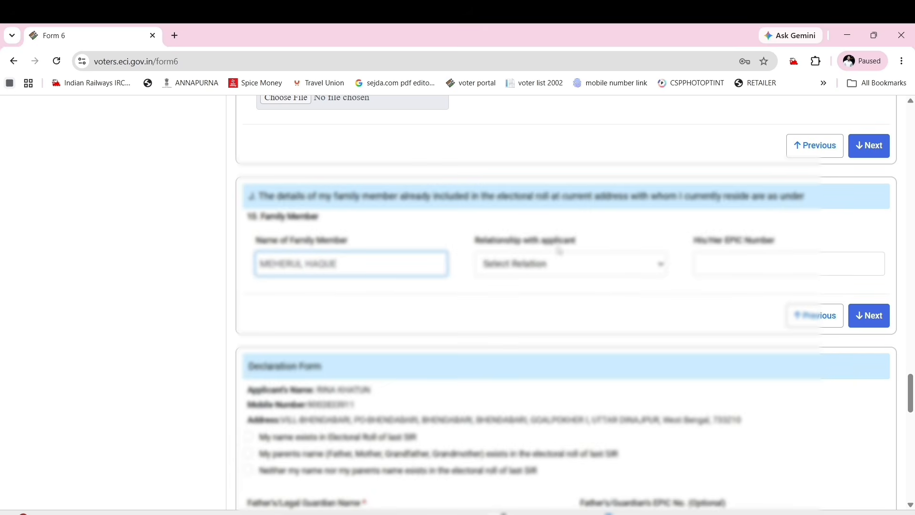
left_click(536, 265)
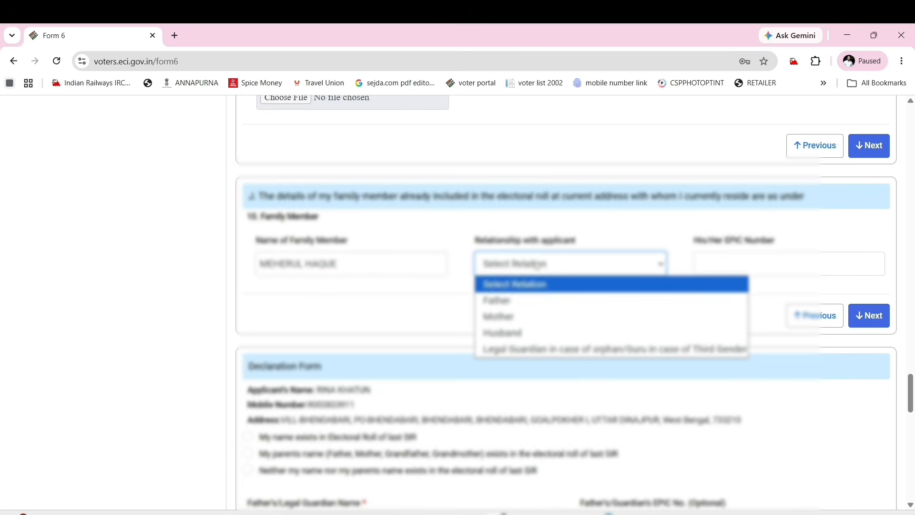
left_click(523, 333)
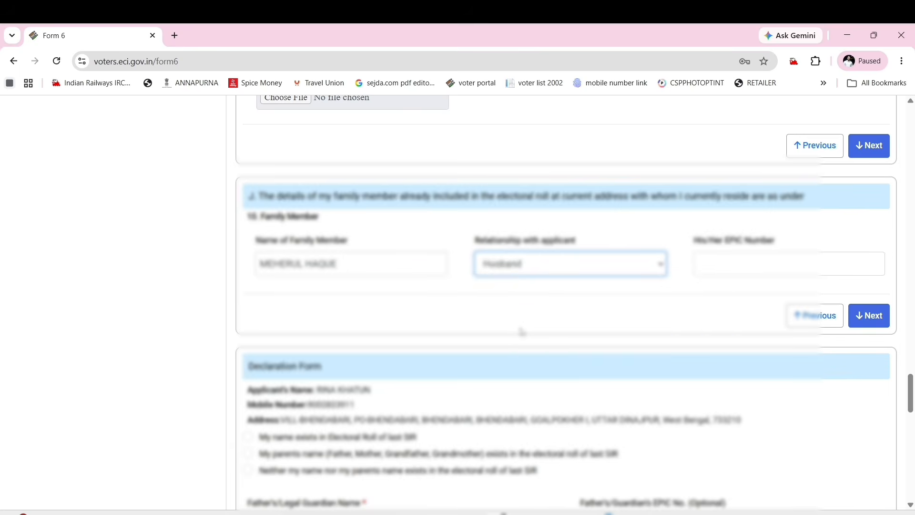
left_click(734, 264)
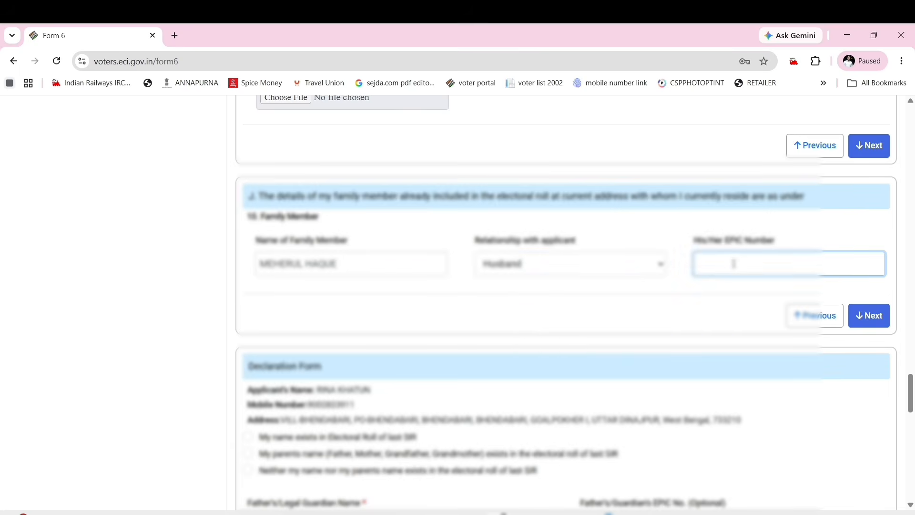
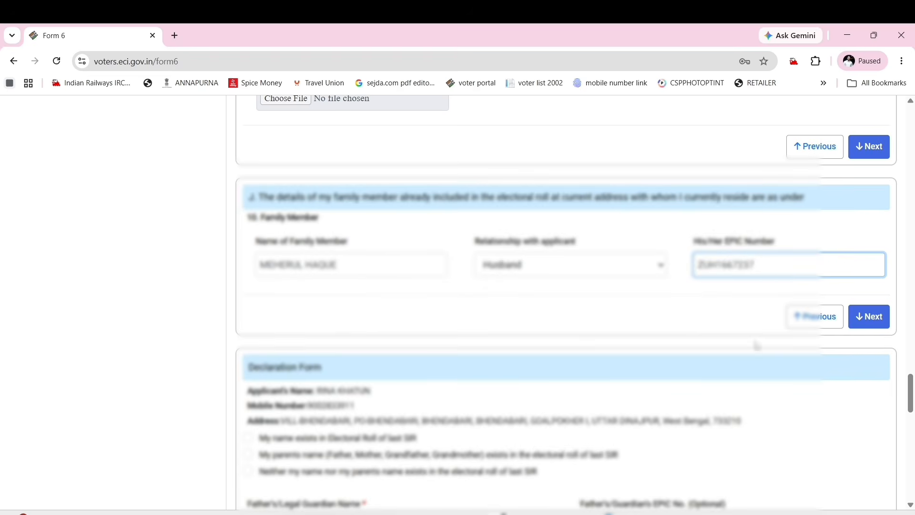
left_click(859, 317)
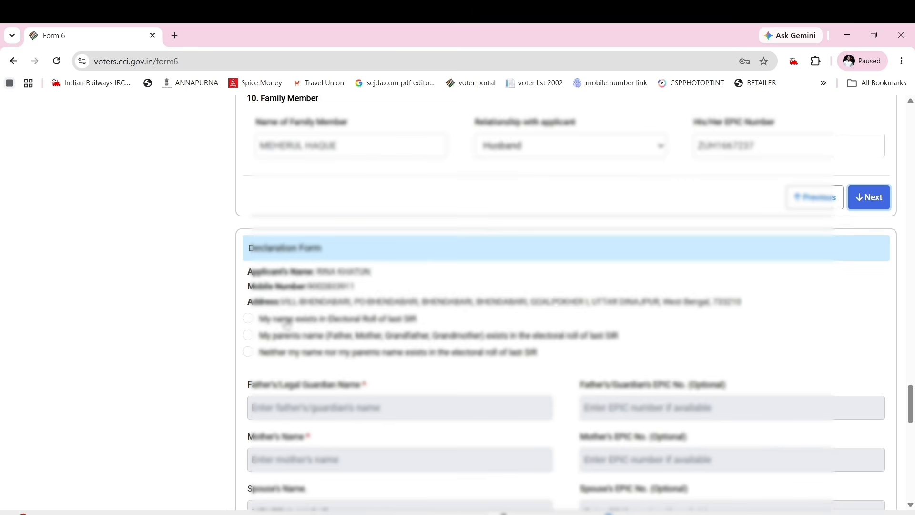
Step: Declare the parents are in the SIR 2002/2003/2005 roll, with state WEST BENGAL
scroll(340, 317, "down", 1)
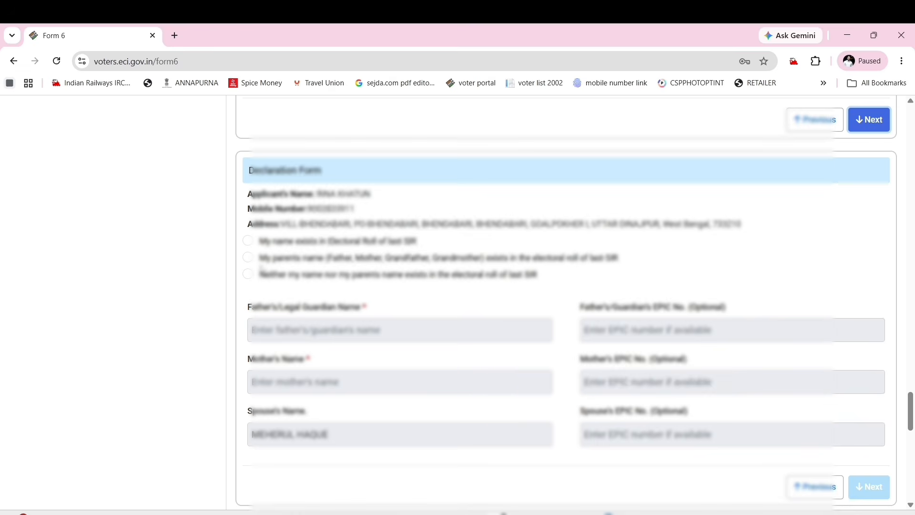
left_click(248, 260)
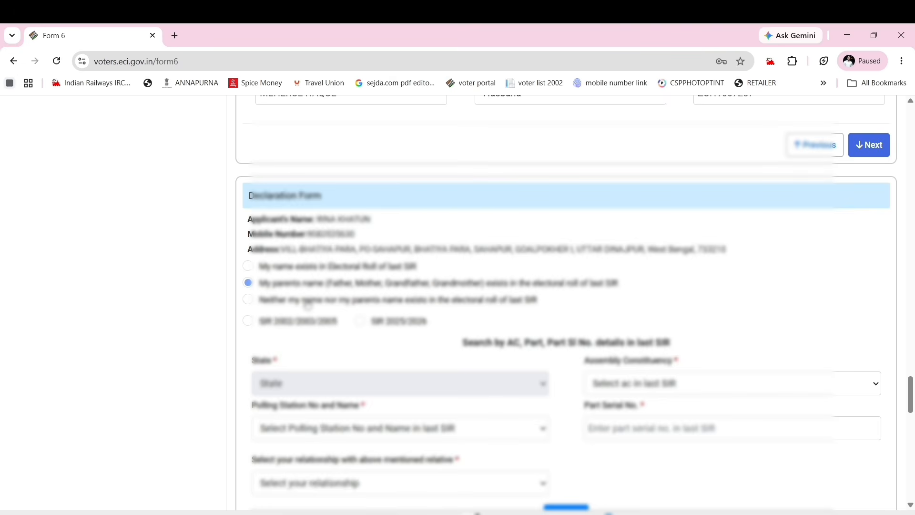
left_click(250, 323)
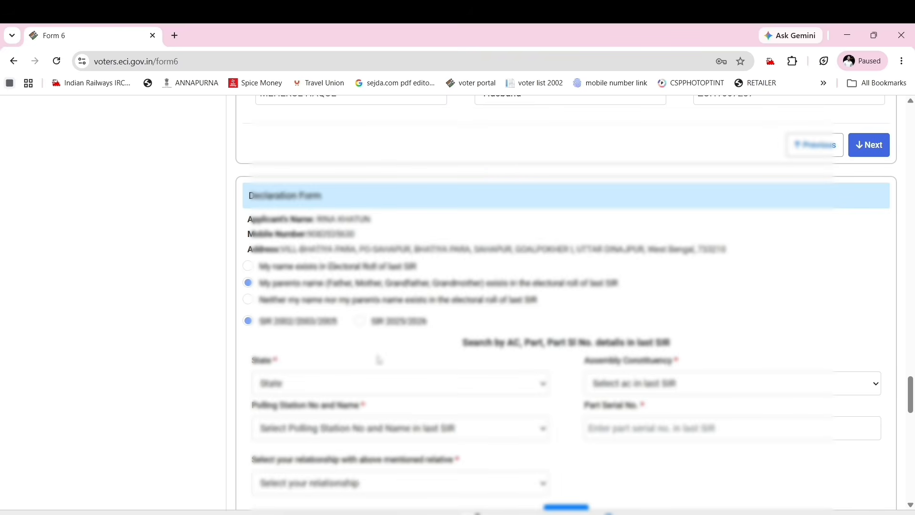
scroll(379, 360, "down", 1)
left_click(339, 322)
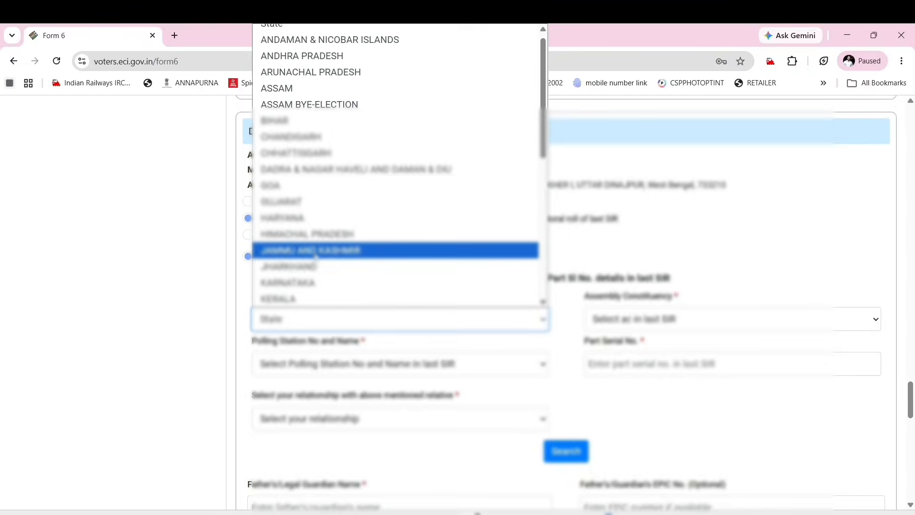
scroll(320, 292, "down", 5)
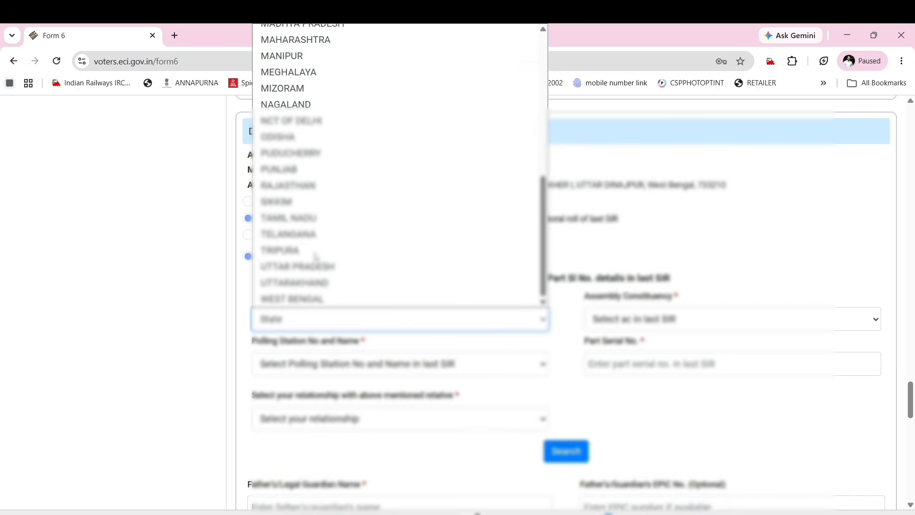
left_click(312, 299)
left_click(639, 319)
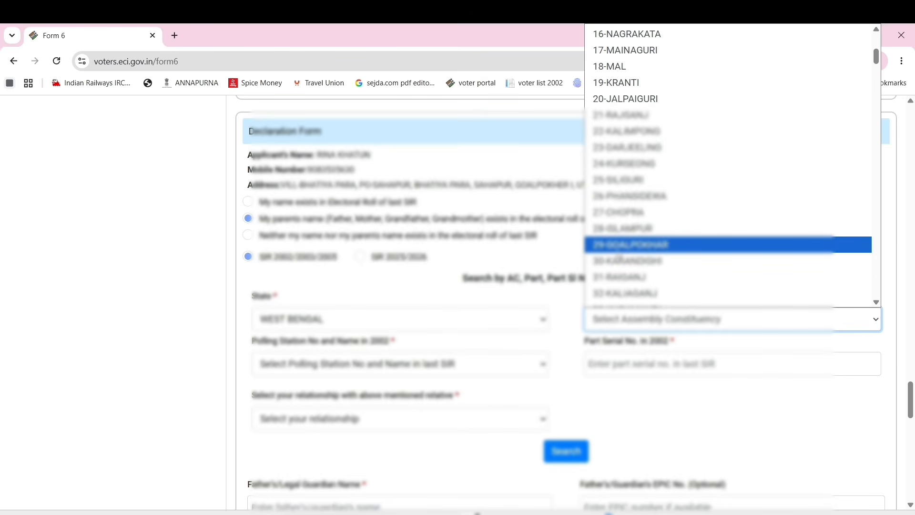
left_click(617, 265)
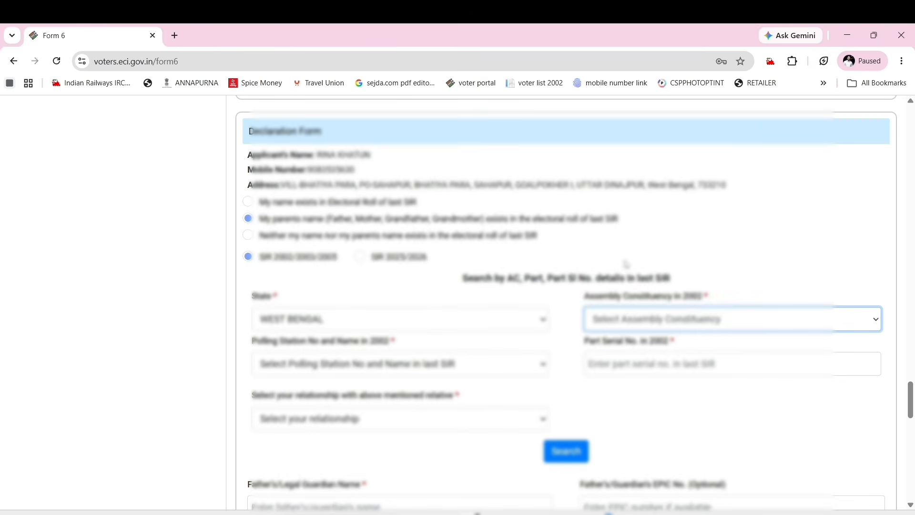
left_click(442, 363)
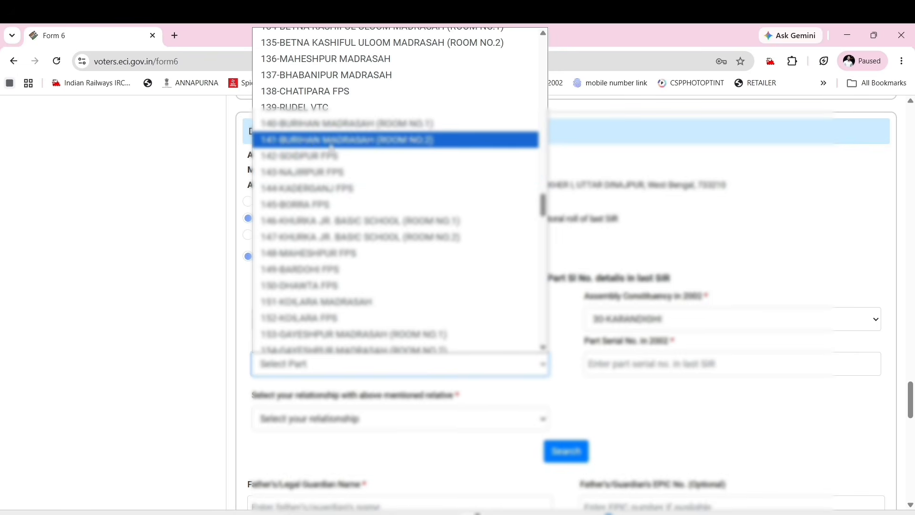
left_click(315, 140)
left_click(609, 361)
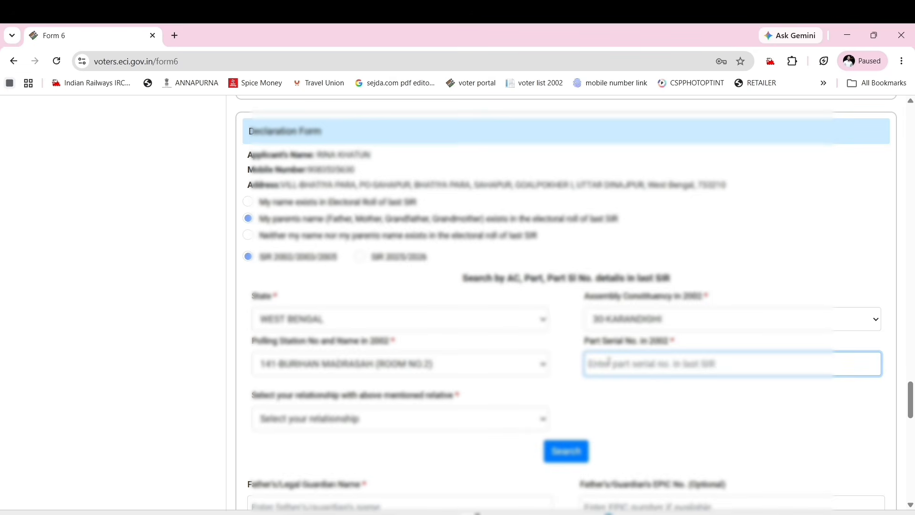
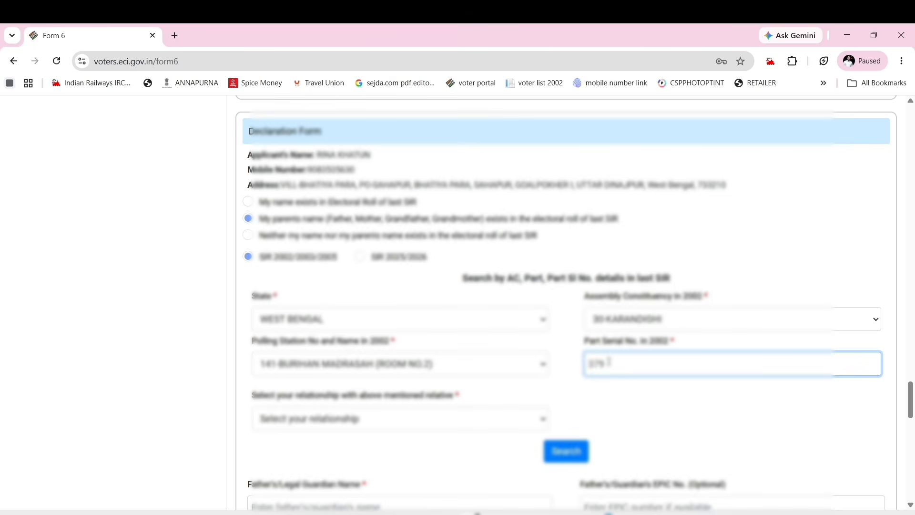
Step: Set the relationship to the relative as Father
left_click(357, 419)
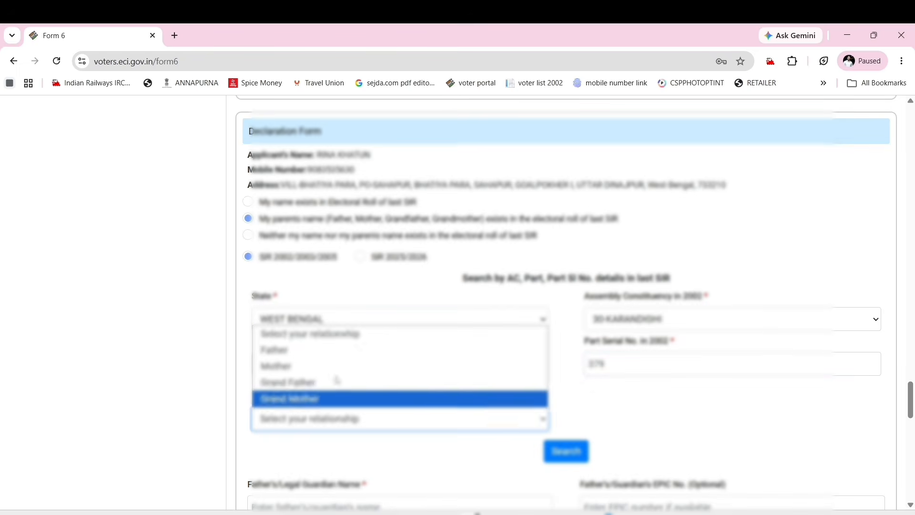
left_click(327, 355)
scroll(402, 381, "down", 1)
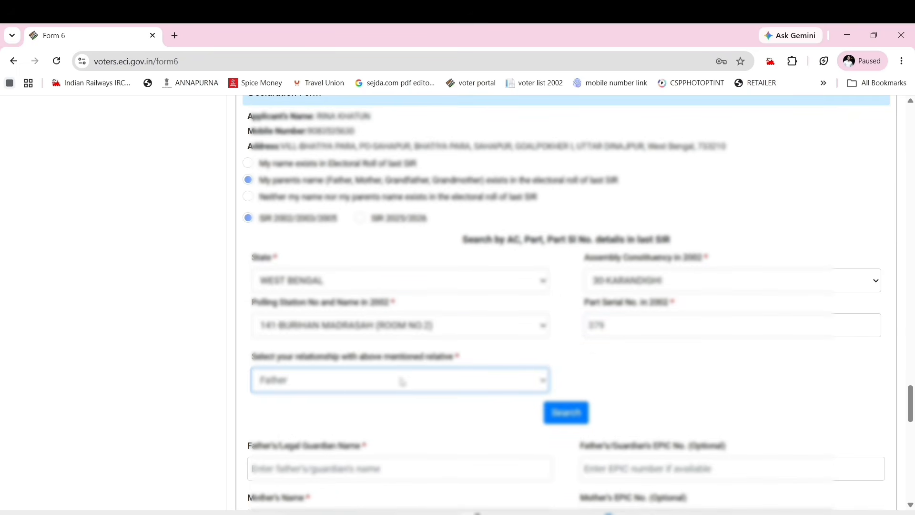
scroll(402, 381, "down", 2)
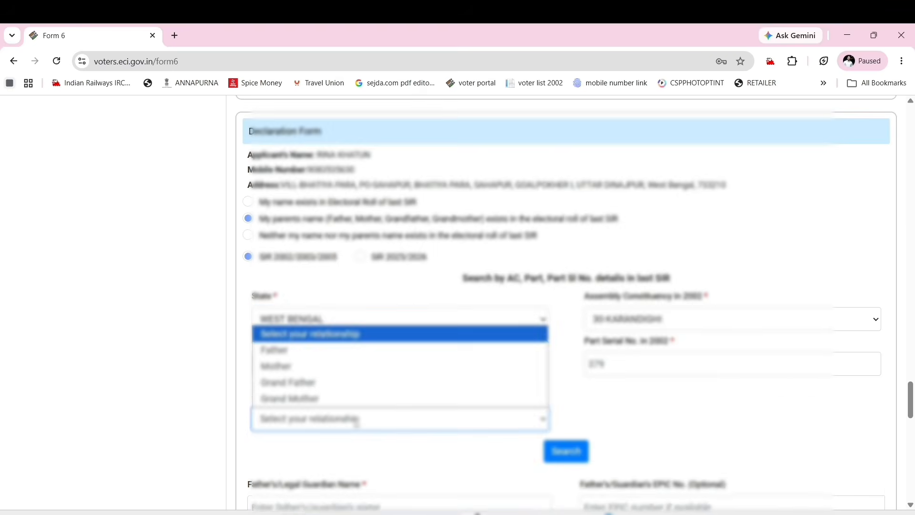
left_click(327, 353)
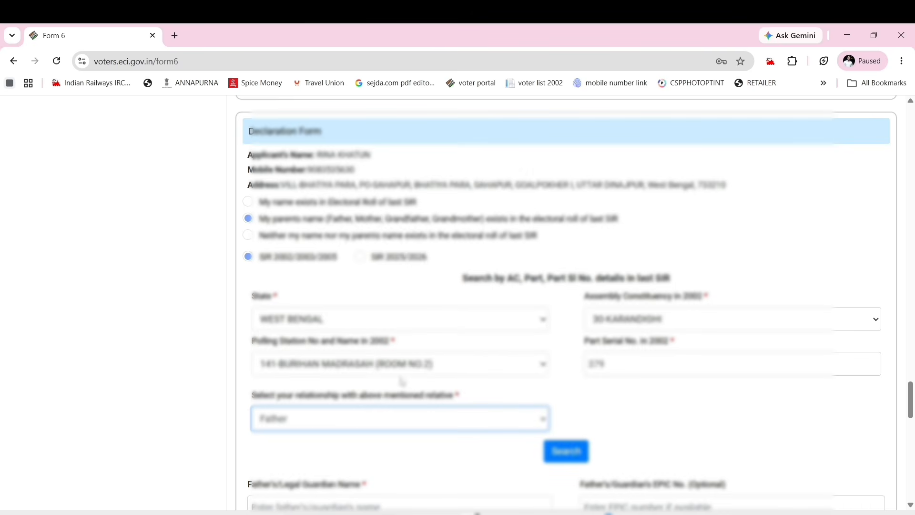
scroll(402, 382, "down", 1)
scroll(402, 381, "down", 2)
left_click(565, 346)
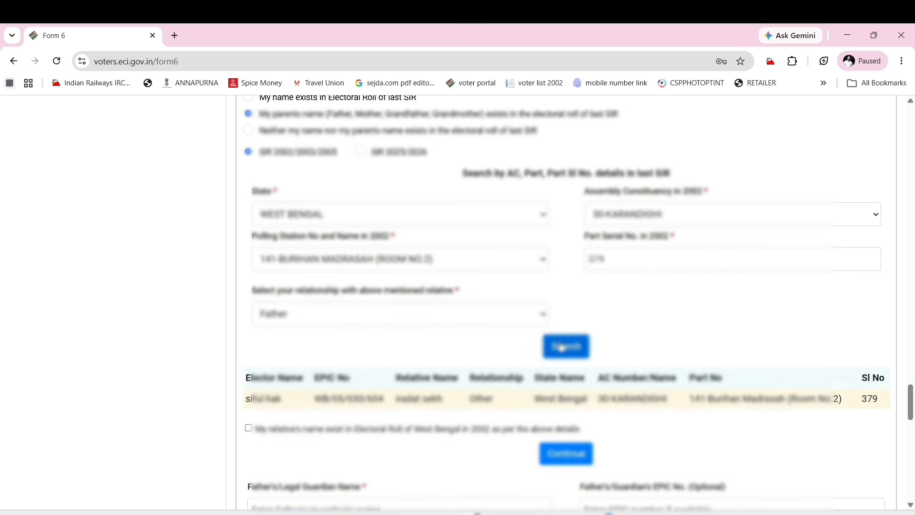
scroll(378, 390, "down", 1)
scroll(378, 390, "down", 2)
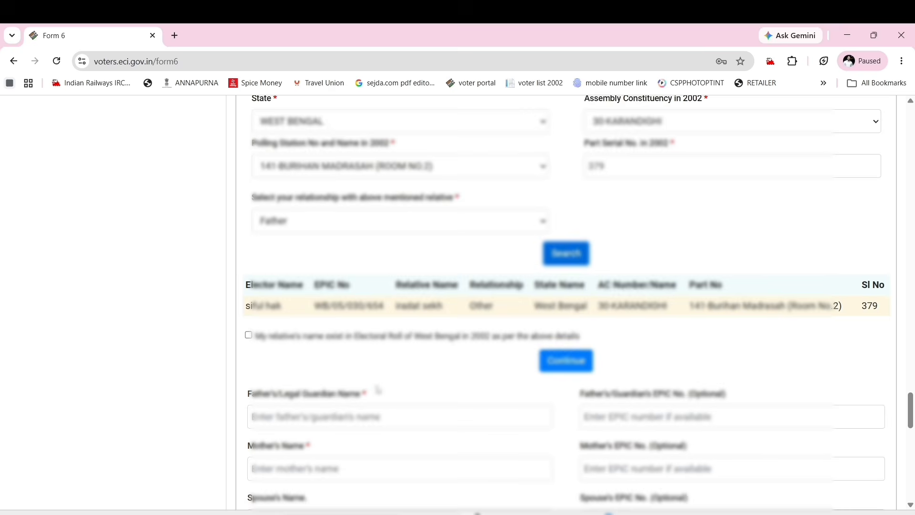
scroll(378, 390, "down", 1)
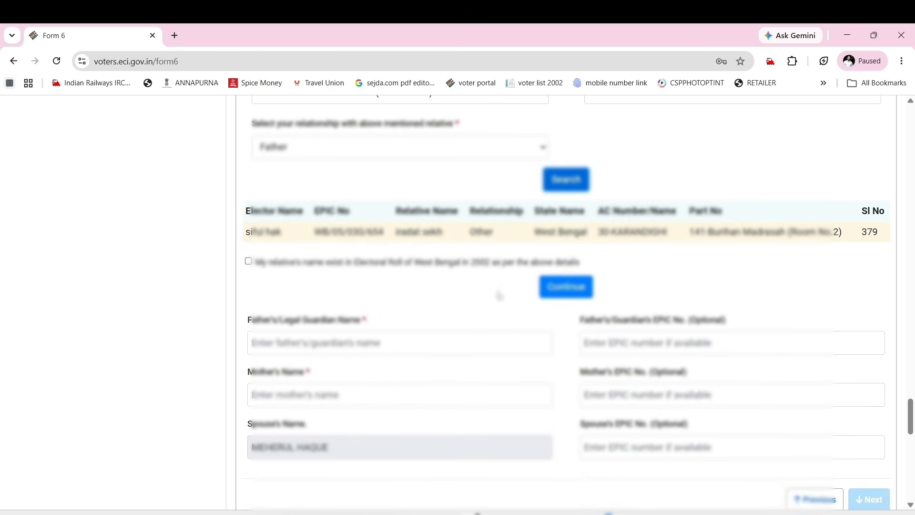
left_click(249, 261)
left_click(557, 290)
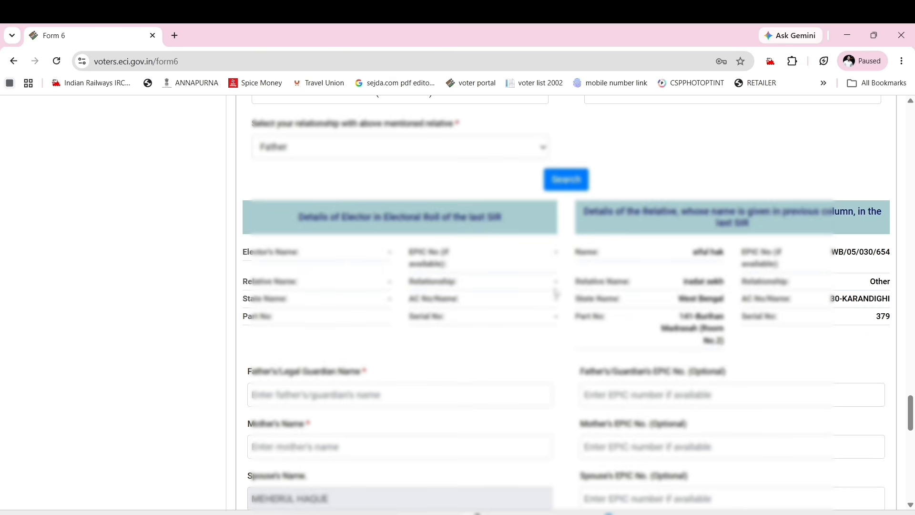
scroll(421, 337, "down", 2)
scroll(420, 338, "up", 1)
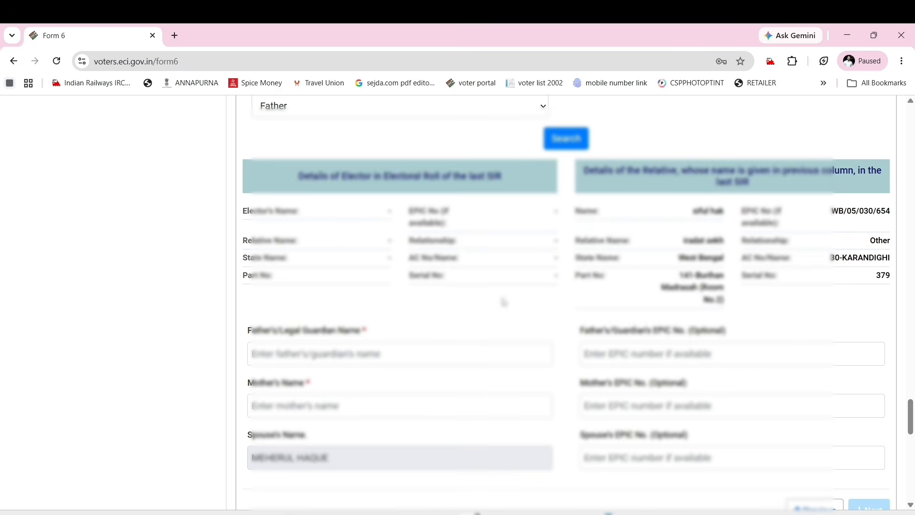
Step: Enter the birthplace as village BURHAN, state West Bengal, district UTTAR DINAJPUR
left_click(410, 357)
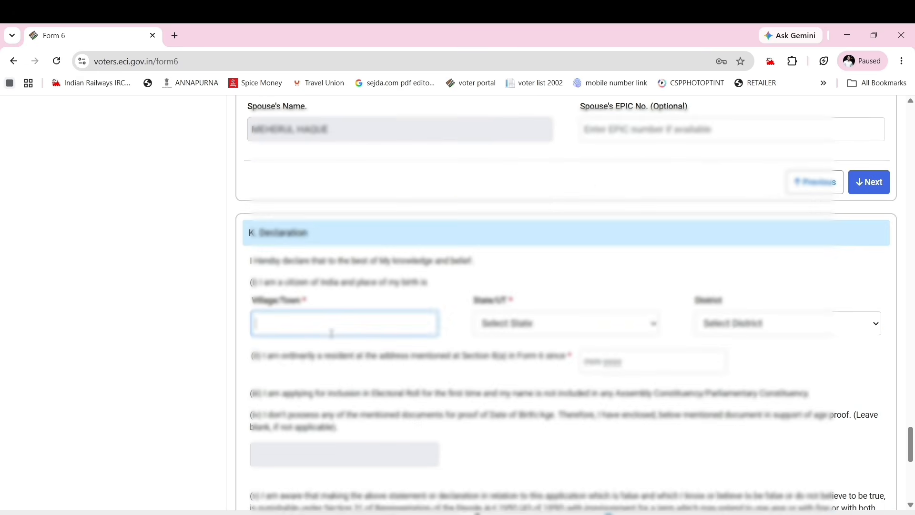
type("B")
type("ir")
type("R")
type("HAN")
left_click(506, 323)
scroll(498, 248, "down", 6)
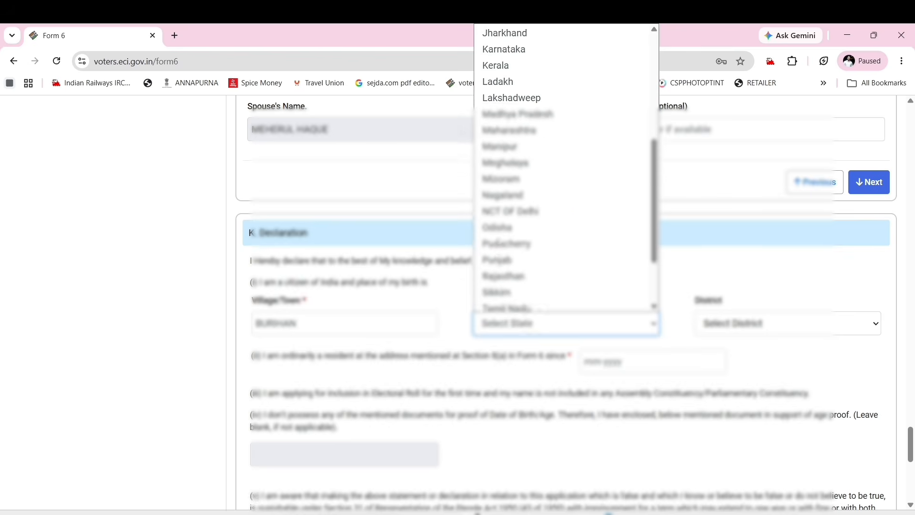
left_click(504, 303)
left_click(753, 323)
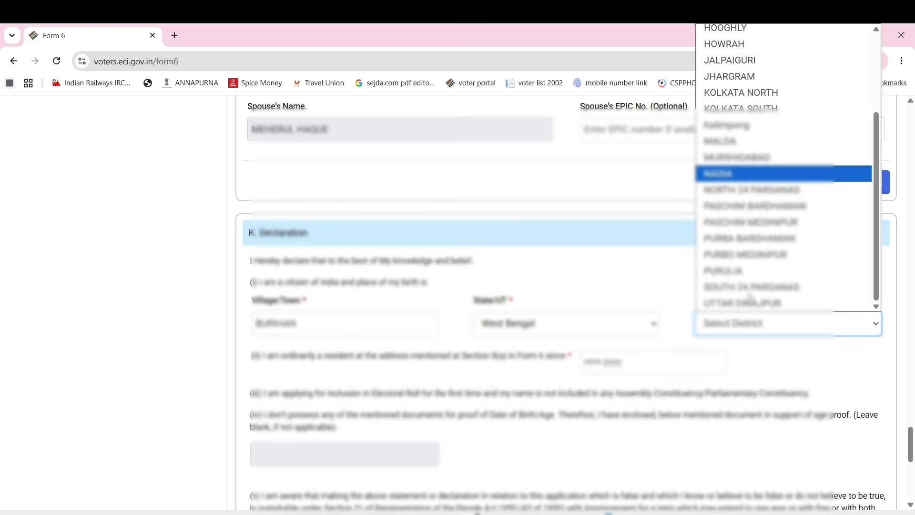
left_click(749, 303)
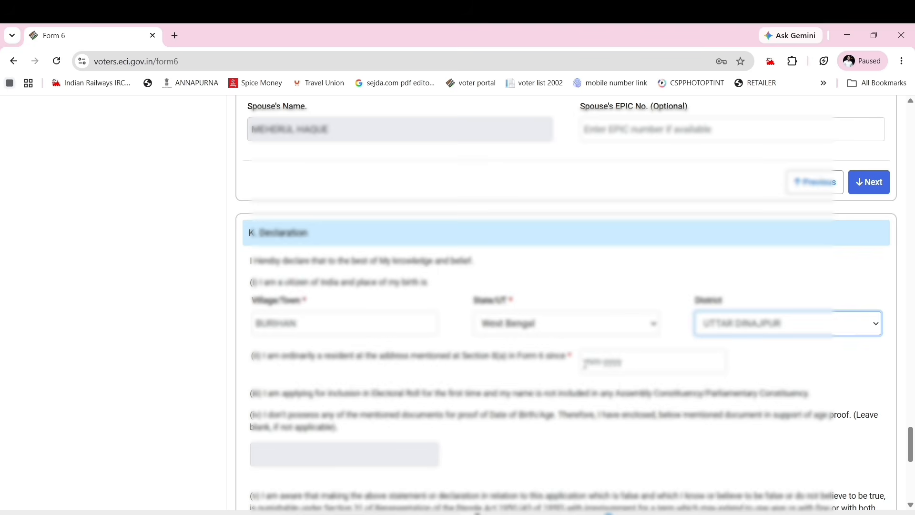
Step: Set residence since July 2026 and the place of declaration to BHATIYA PARA
left_click(584, 365)
left_click(652, 393)
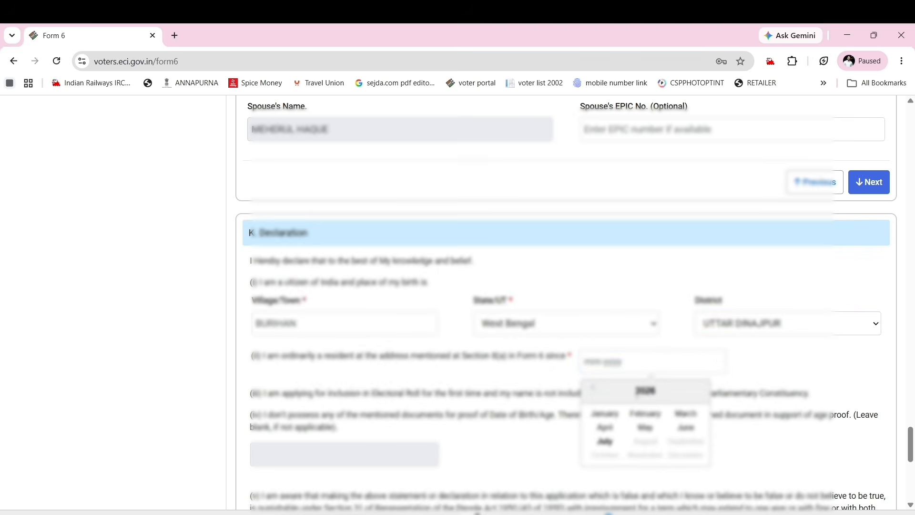
left_click(604, 443)
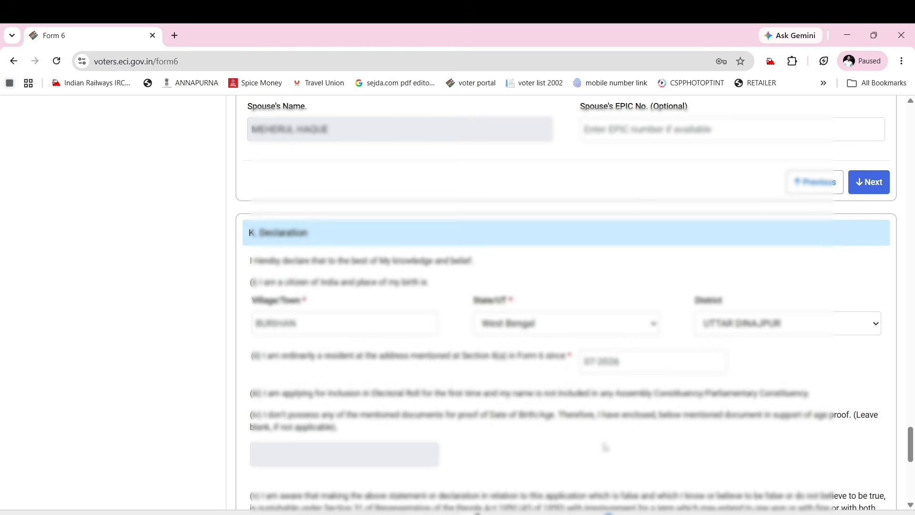
scroll(408, 389, "down", 3)
left_click(288, 408)
type("DAK")
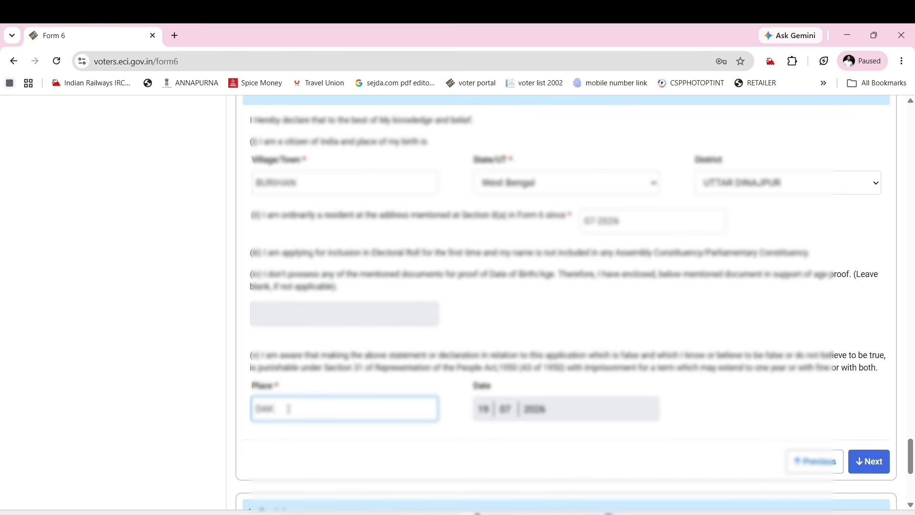
key("BackSpace")
key("BackSpace")
key("BackSpace")
type("BHATIYA PARA")
Step: Enter the captcha, send the OTP to the registered mobile, and enter the received OTP
scroll(317, 324, "down", 6)
left_click(316, 308)
type("kgx85k")
left_click(501, 298)
left_click(274, 338)
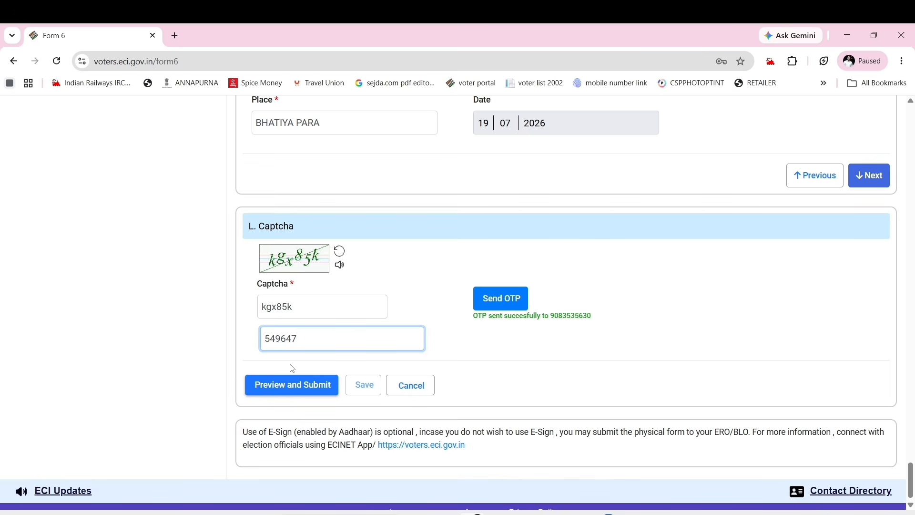
Step: Preview the completed Form 6, then choose eSign & Submit and confirm Yes
left_click(292, 384)
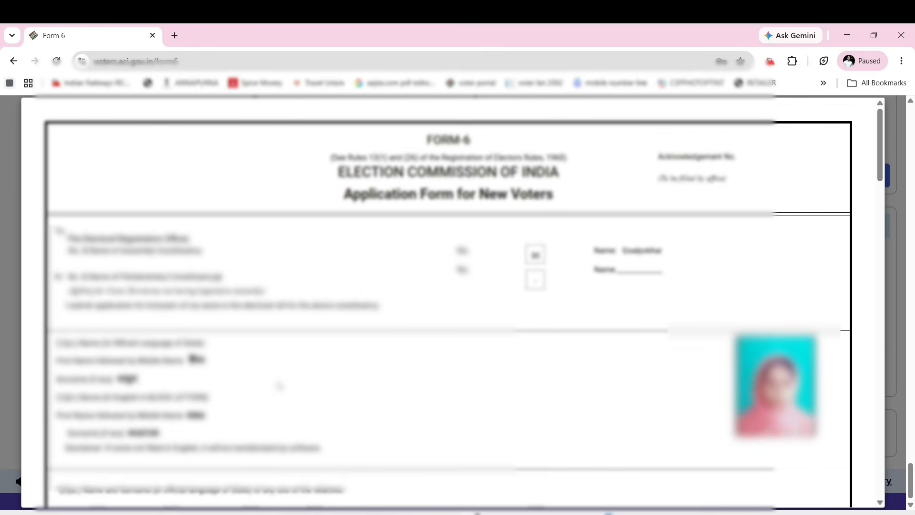
scroll(371, 309, "down", 20)
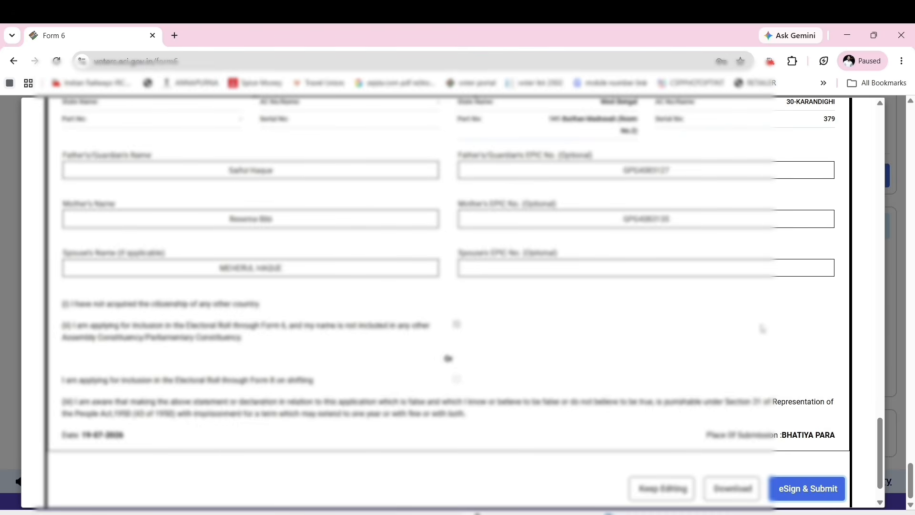
left_click(792, 488)
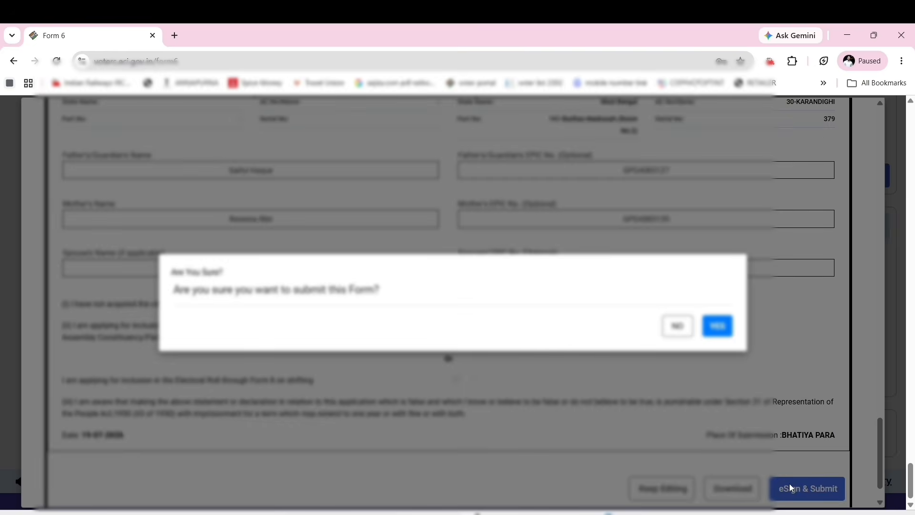
left_click(717, 324)
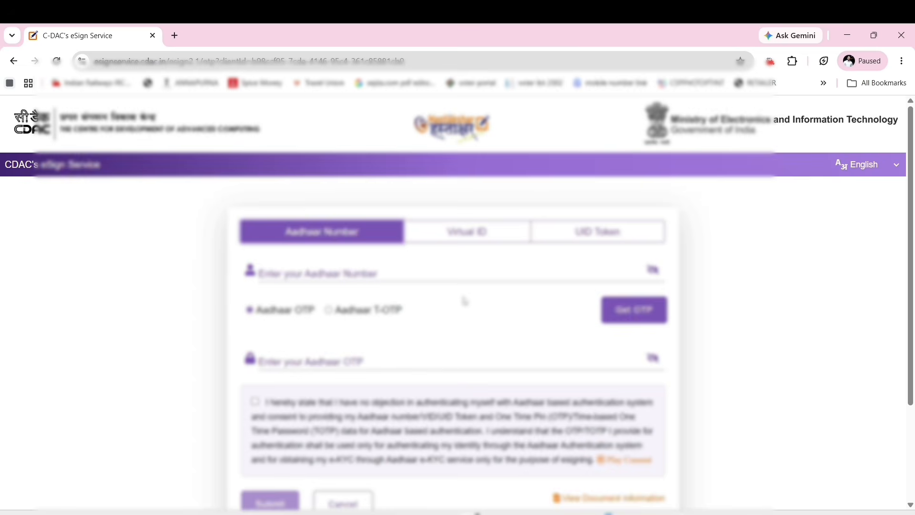
Step: Enter the Aadhaar number and its signing OTP, then submit to e-sign the form
left_click(296, 271)
type("••••")
type("•••")
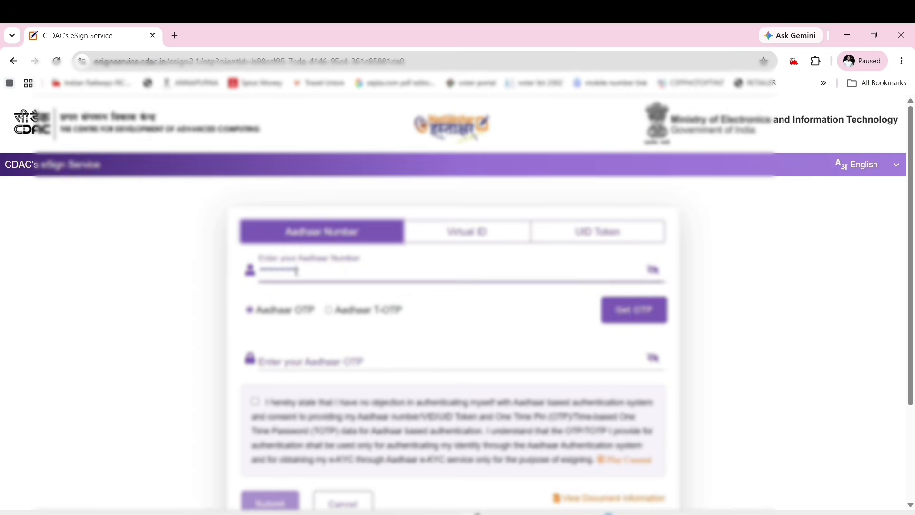
left_click(615, 309)
type("••••••")
left_click(651, 362)
scroll(335, 430, "down", 2)
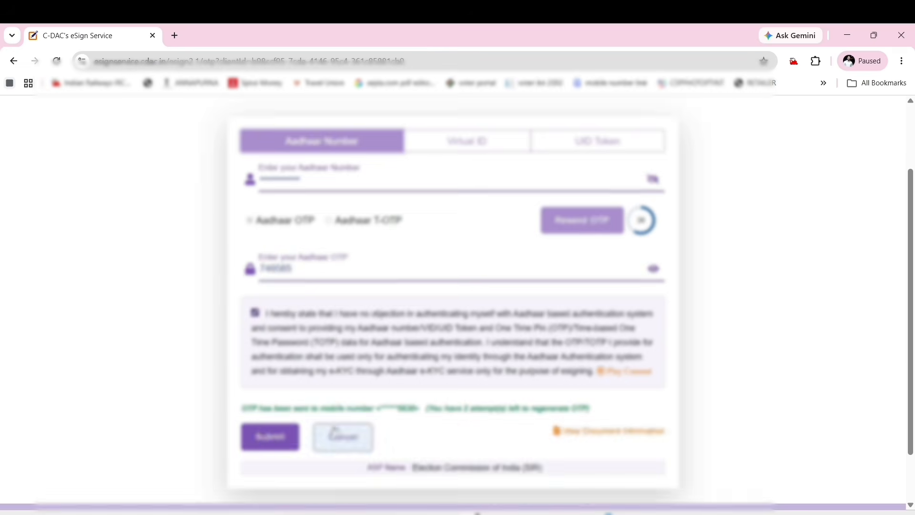
left_click(260, 437)
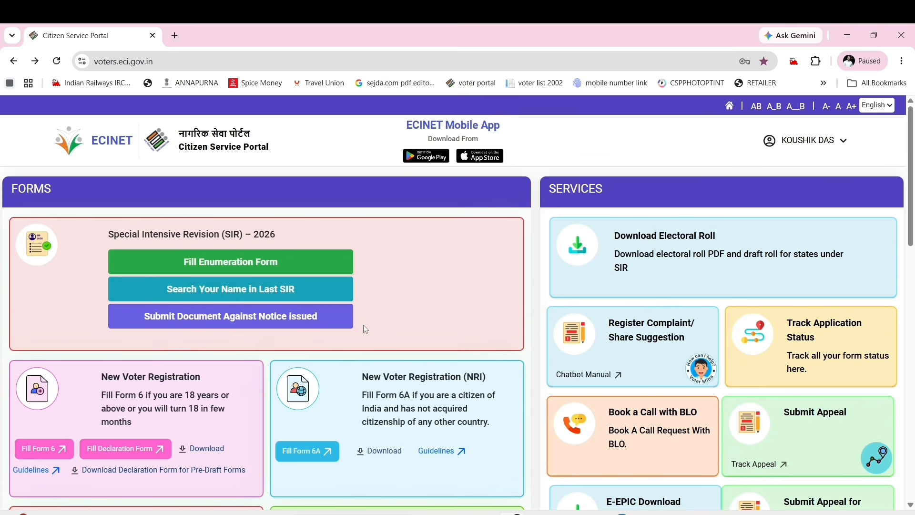
scroll(364, 328, "down", 2)
scroll(364, 328, "up", 2)
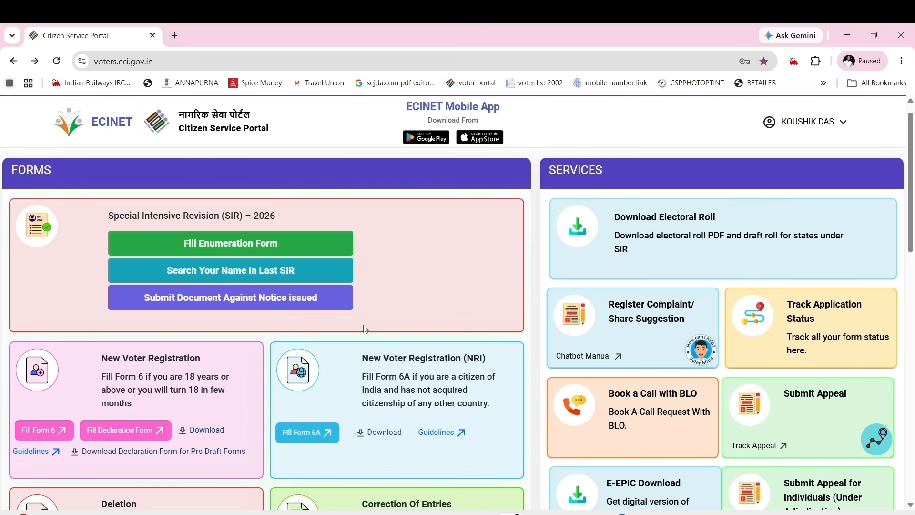
scroll(365, 329, "down", 1)
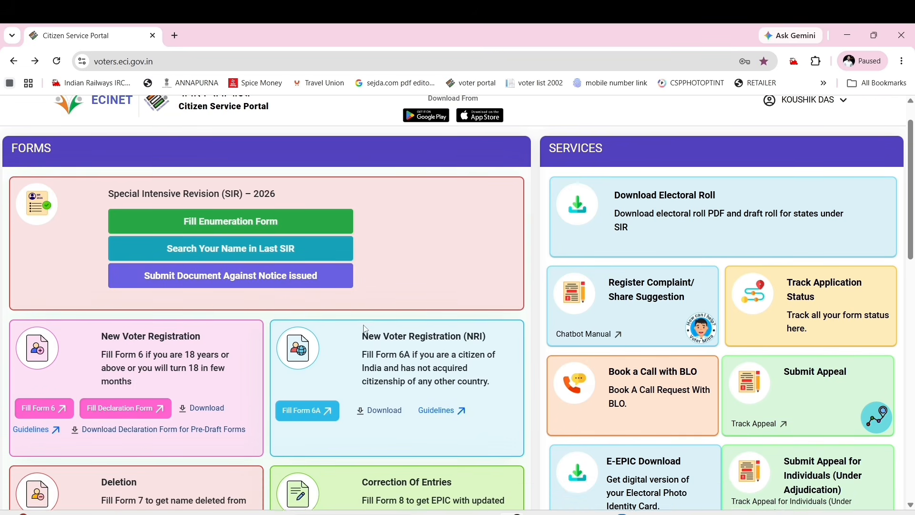
scroll(365, 329, "up", 1)
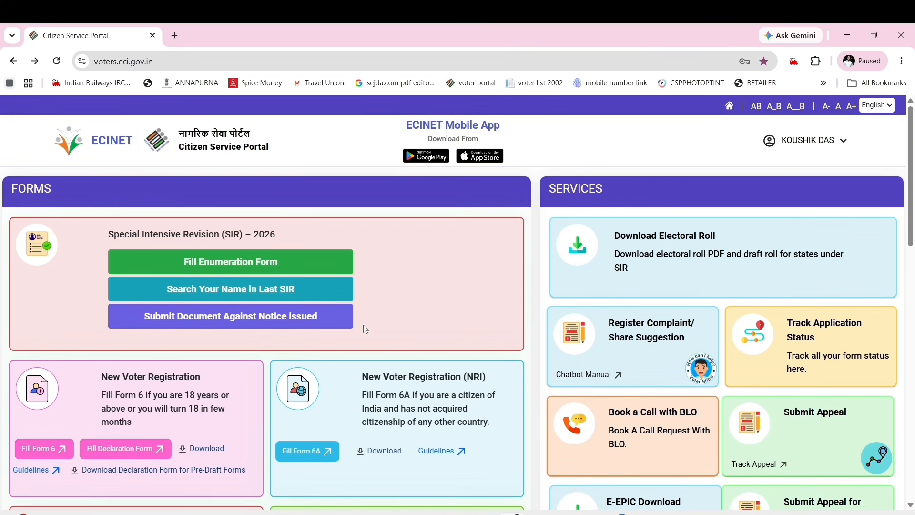
scroll(479, 319, "down", 1)
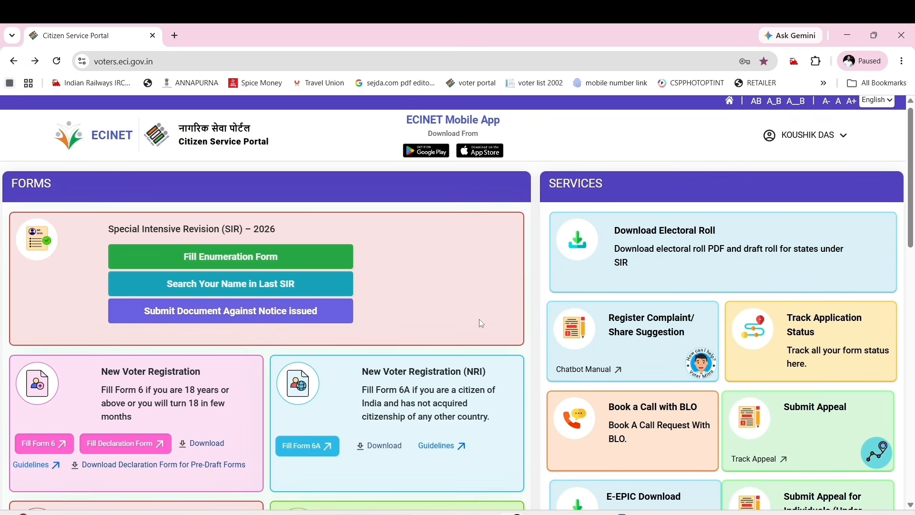
scroll(479, 319, "down", 1)
scroll(479, 319, "up", 1)
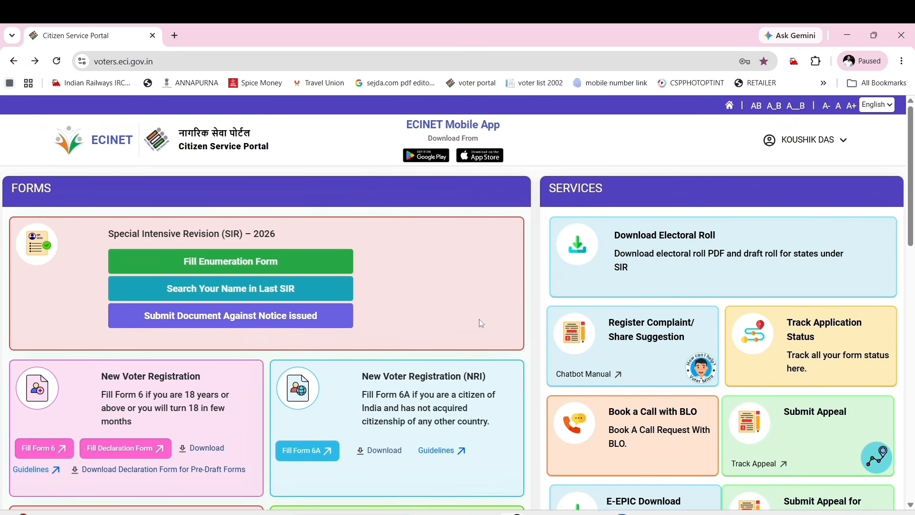